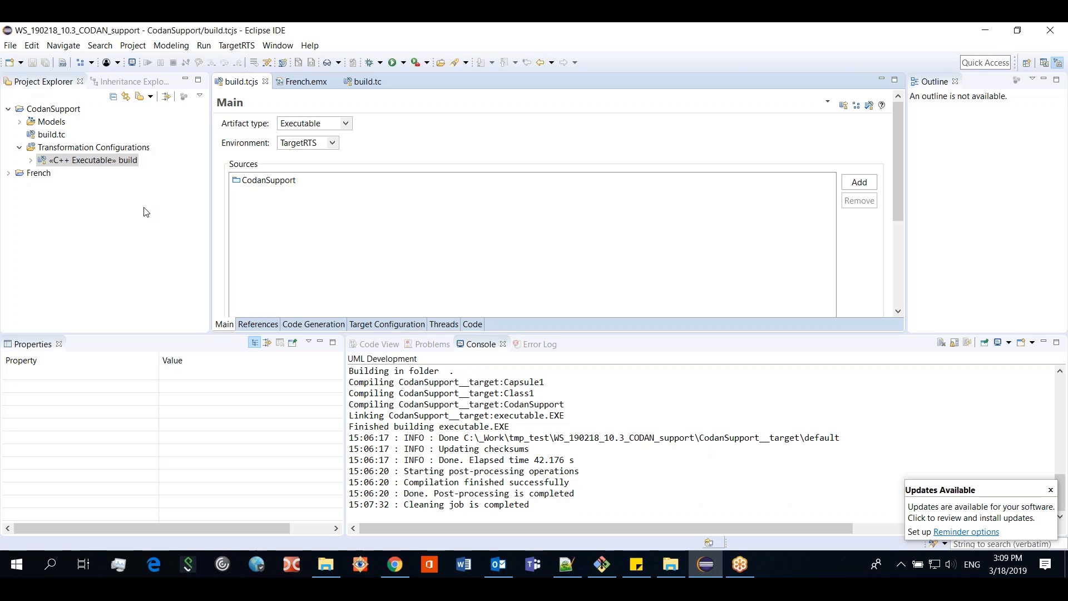
Step: Check the code generation options in the RealTime Development C++ build preferences, and close them without changes
left_click(276, 46)
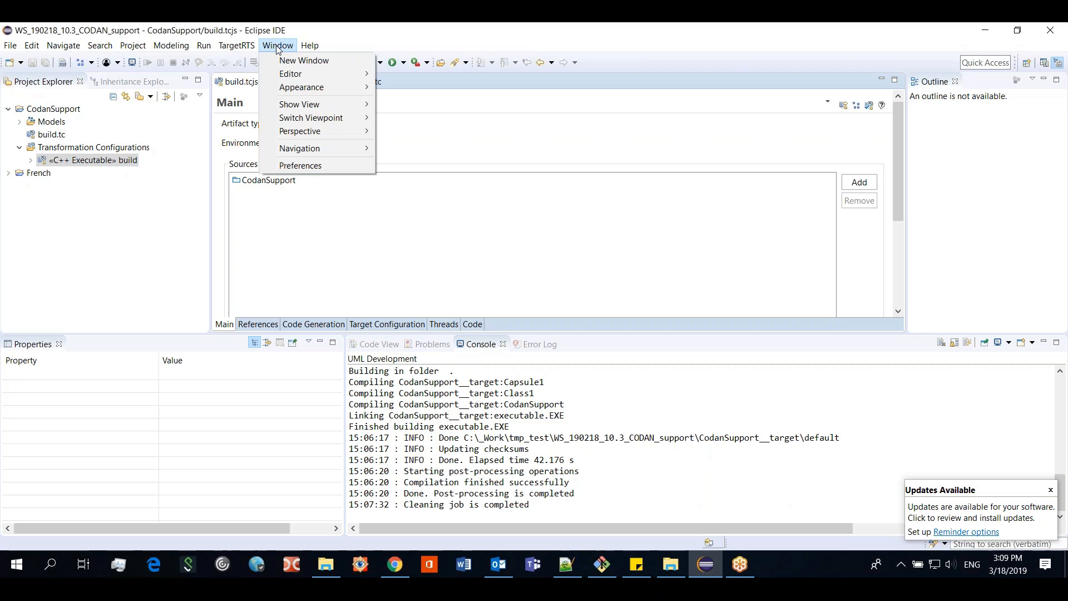
left_click(310, 165)
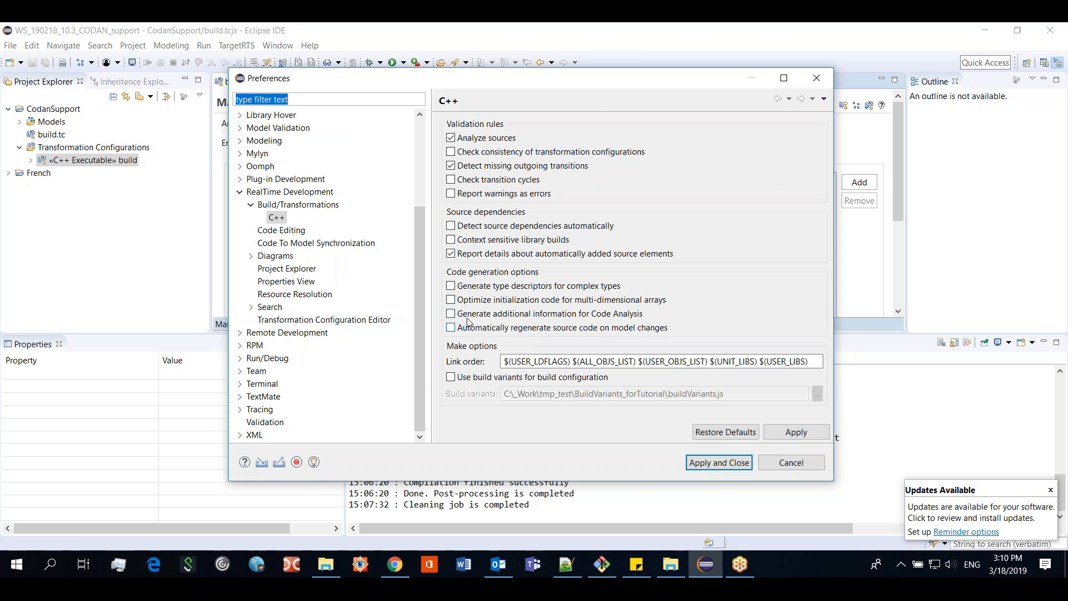
left_click(790, 463)
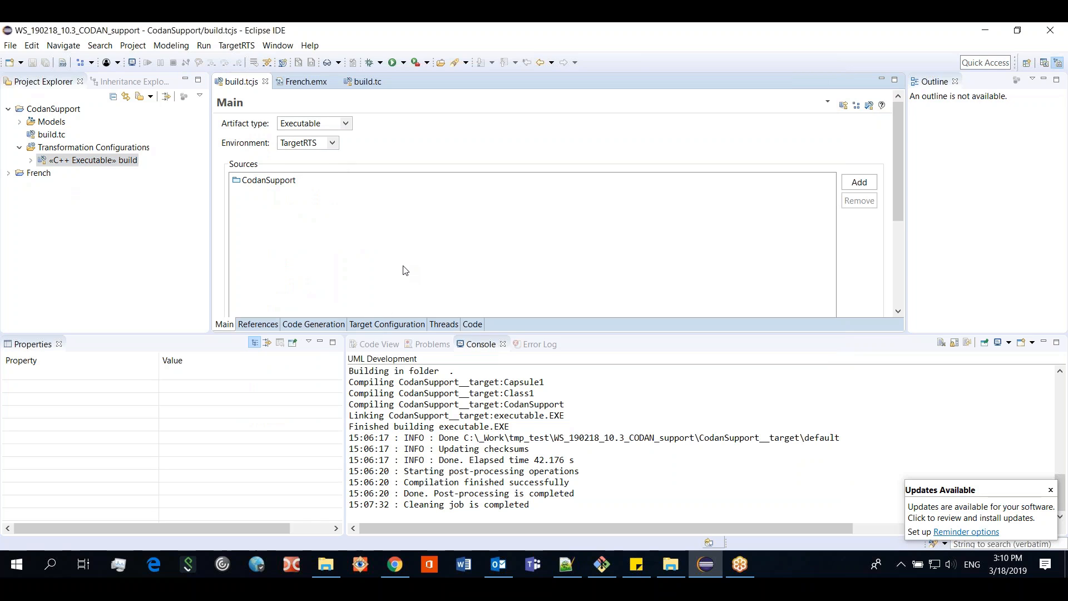
Step: Examine the target configuration of build.tcjs, focusing on the NAME macro definition in the compile arguments
left_click(389, 323)
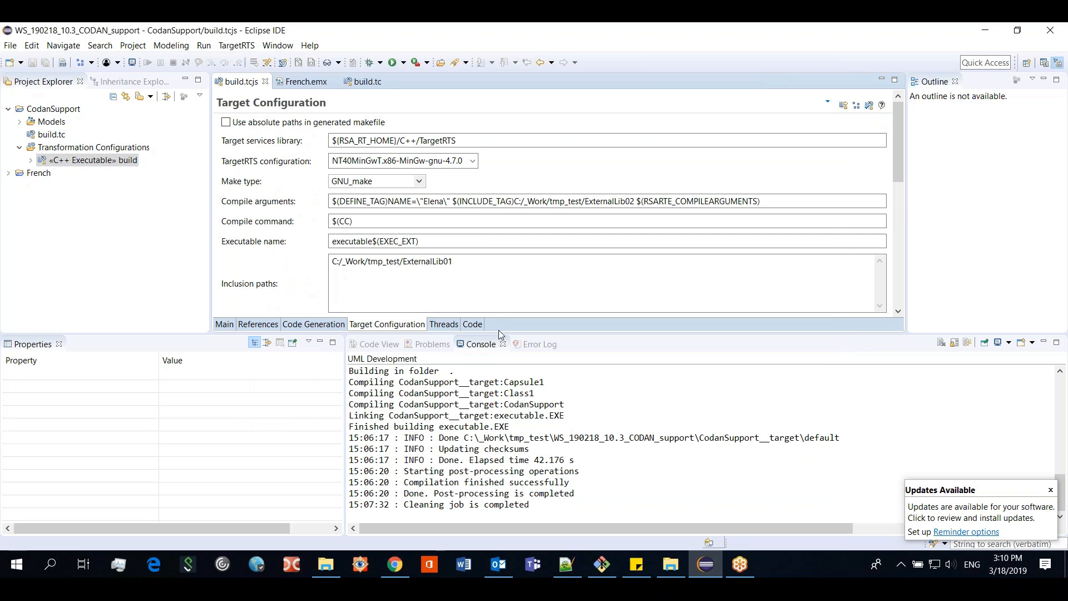
left_click_drag(499, 331, 517, 384)
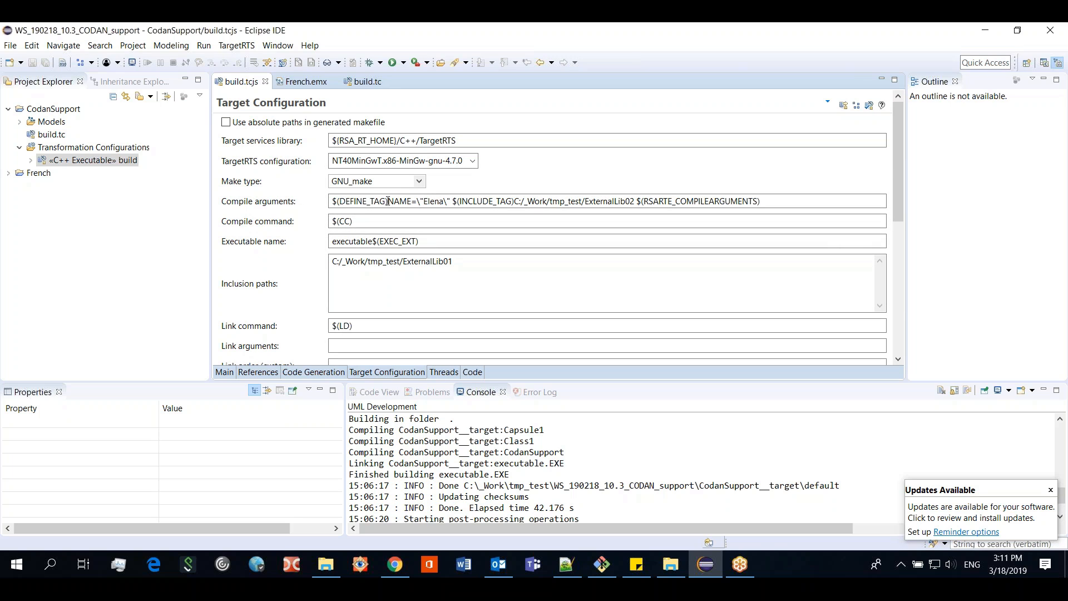
left_click_drag(387, 201, 412, 204)
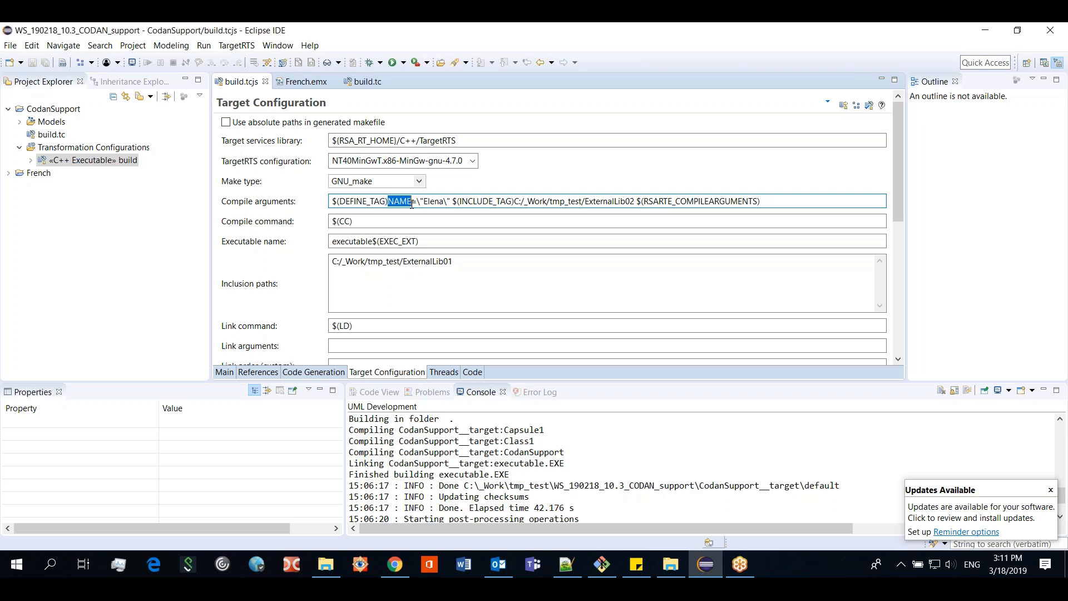
left_click(443, 202)
left_click(399, 202)
Step: Build the C++ Executable transformation configuration build.tcjs of the CodanSupport project
left_click(112, 162)
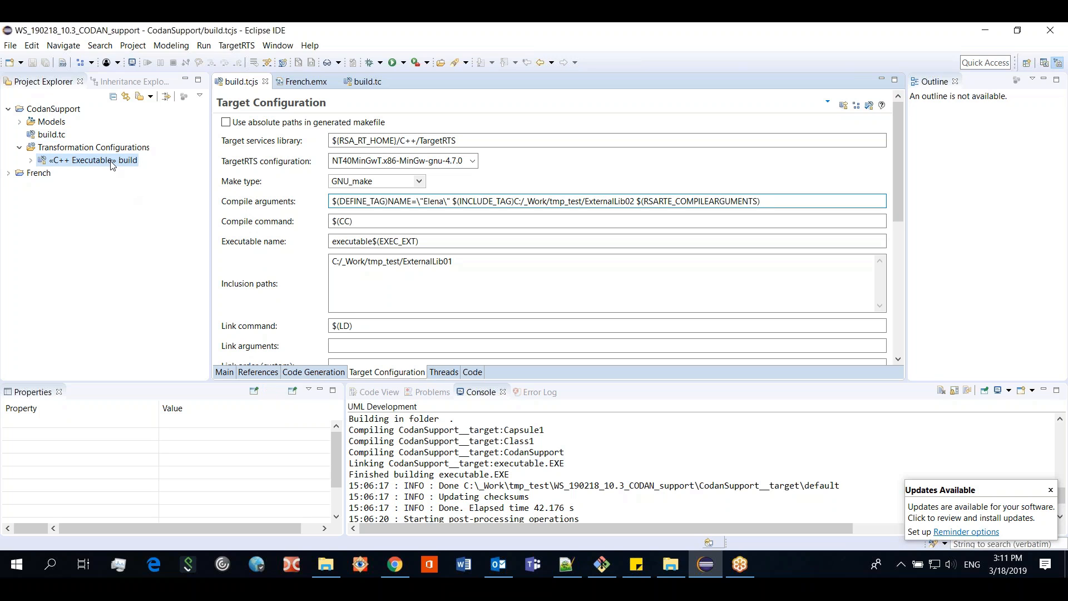
right_click(112, 162)
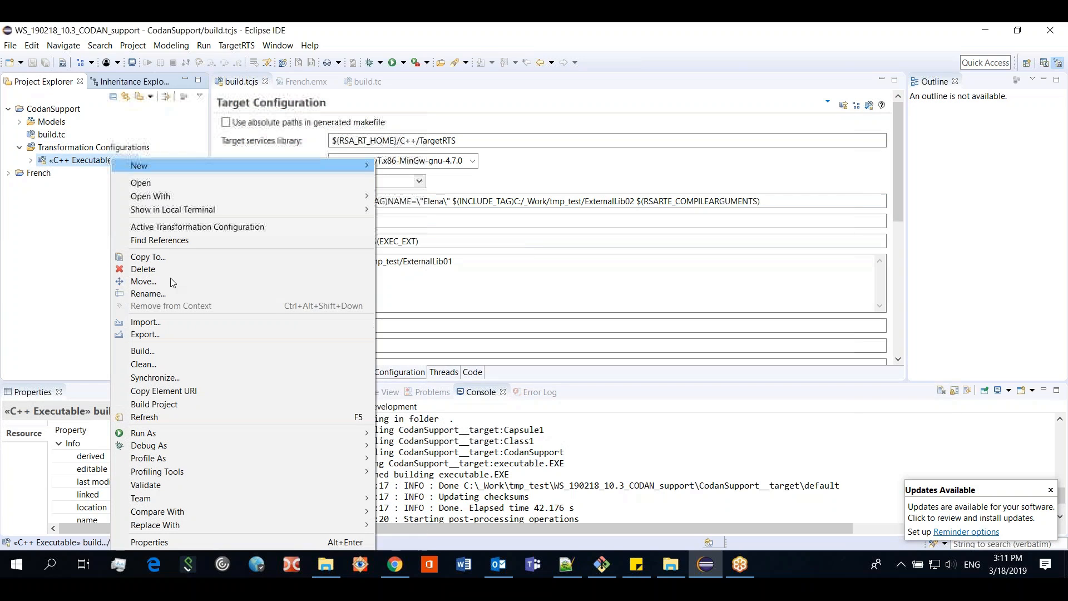
left_click(188, 351)
left_click(566, 304)
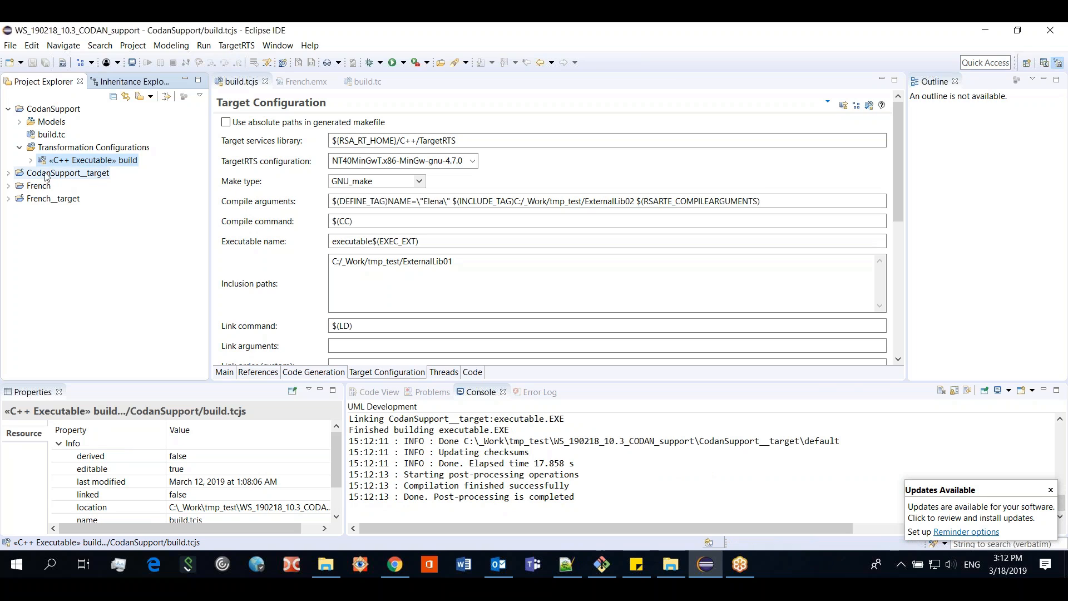
Step: Open Capsule1.cpp from the generated CodanSupport__target project and inspect the errors flagged in the transition1_Initial code
left_click(61, 174)
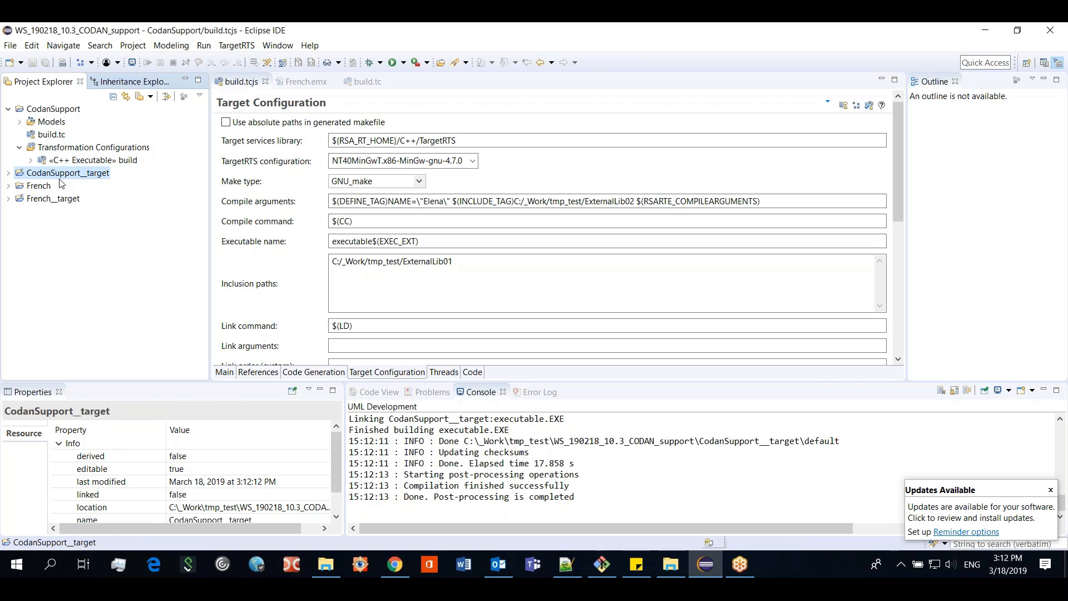
left_click(8, 173)
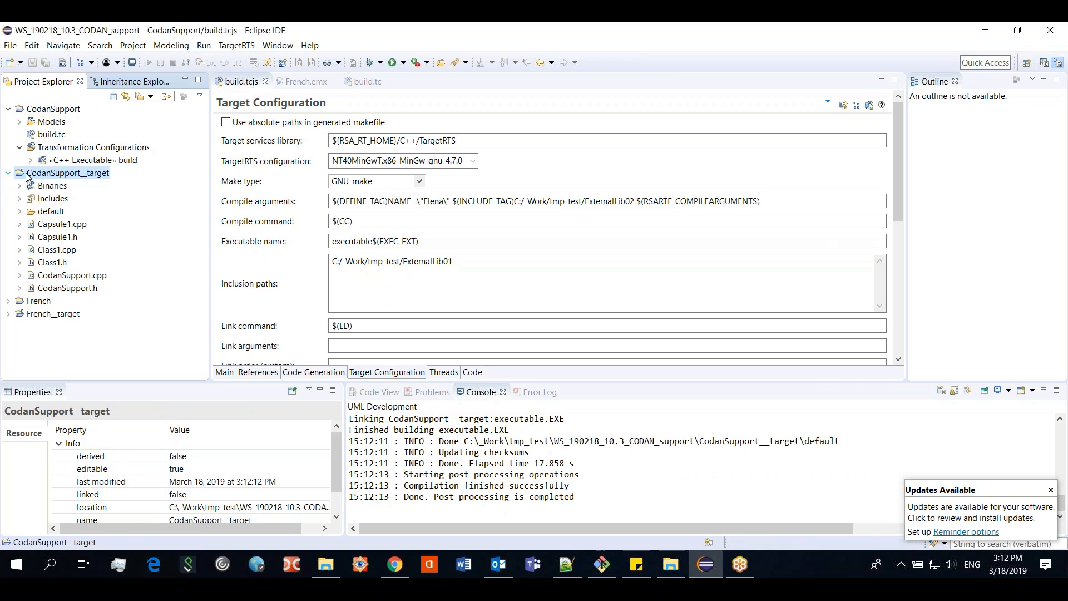
left_click(55, 225)
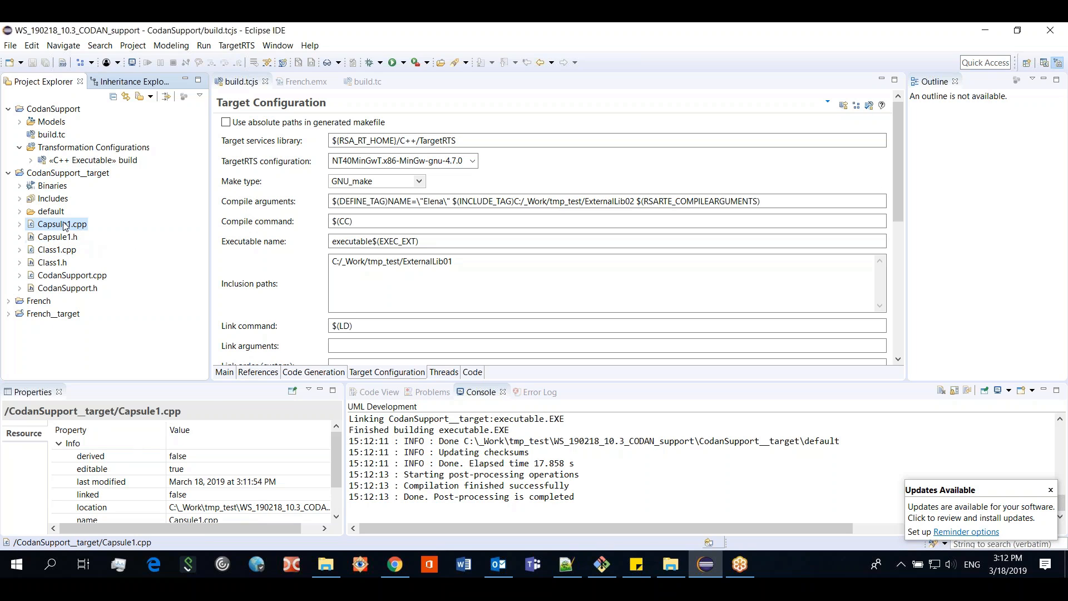
double_click(65, 225)
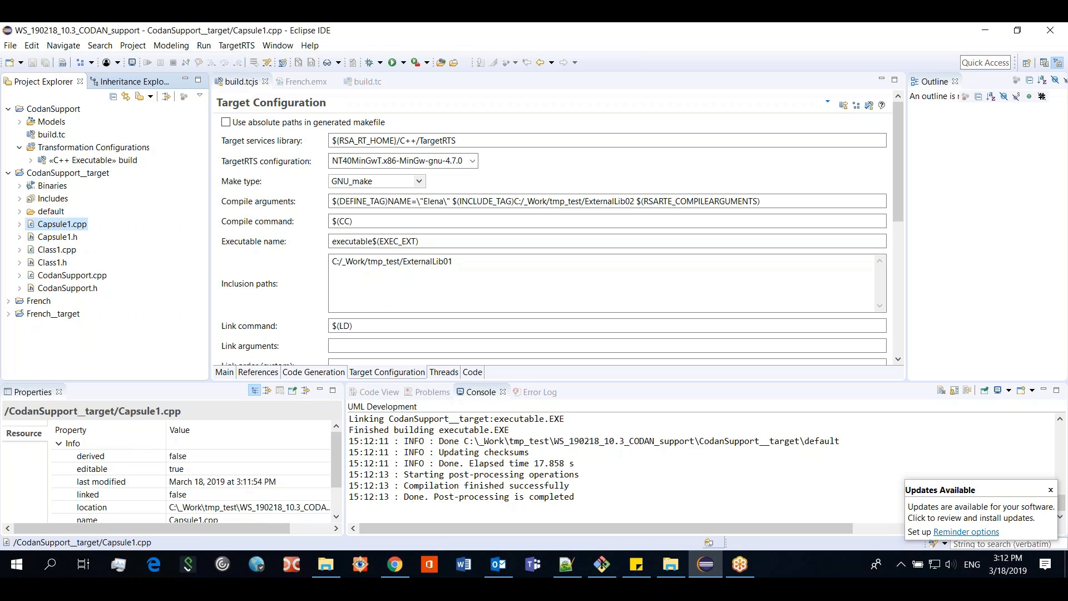
left_click(1050, 55)
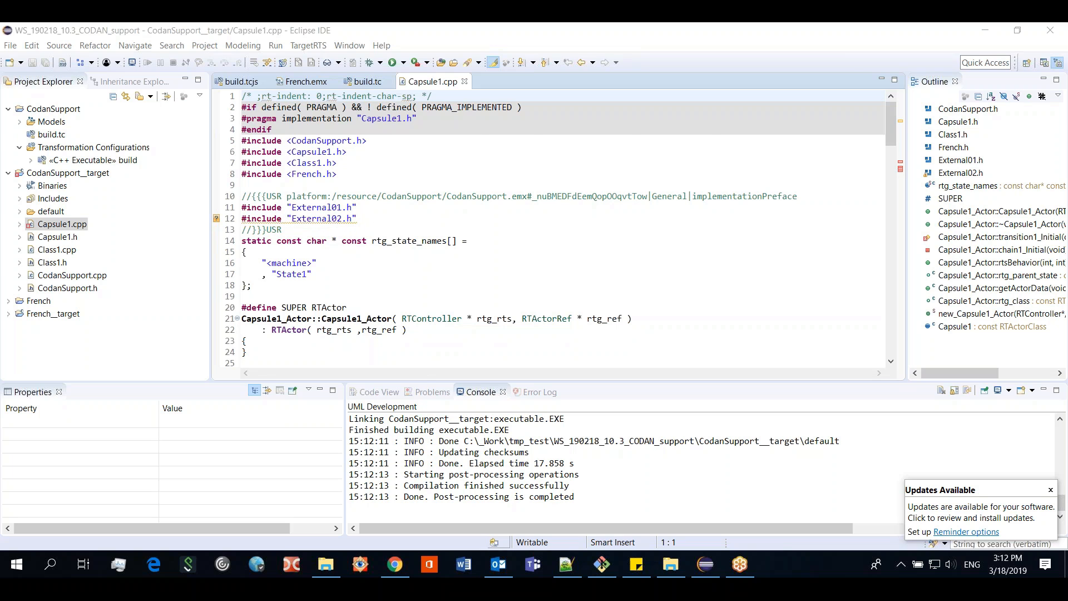
left_click(900, 161)
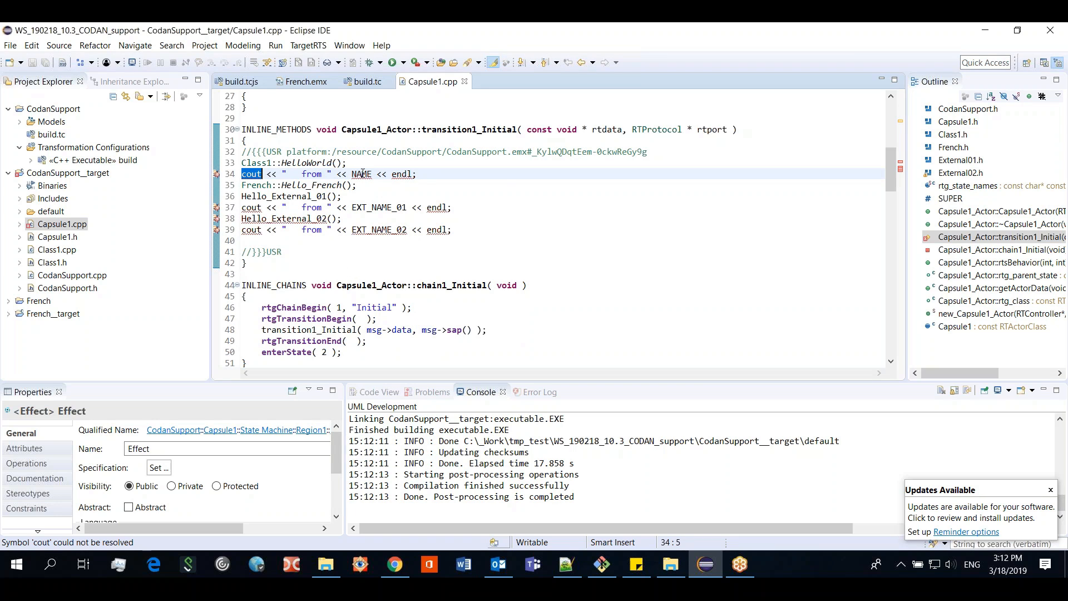
mouse_move(363, 174)
Step: Open the CodanSupport__target project's preprocessor include paths and macros properties, and widen the dialog and its setting entries column
left_click(97, 177)
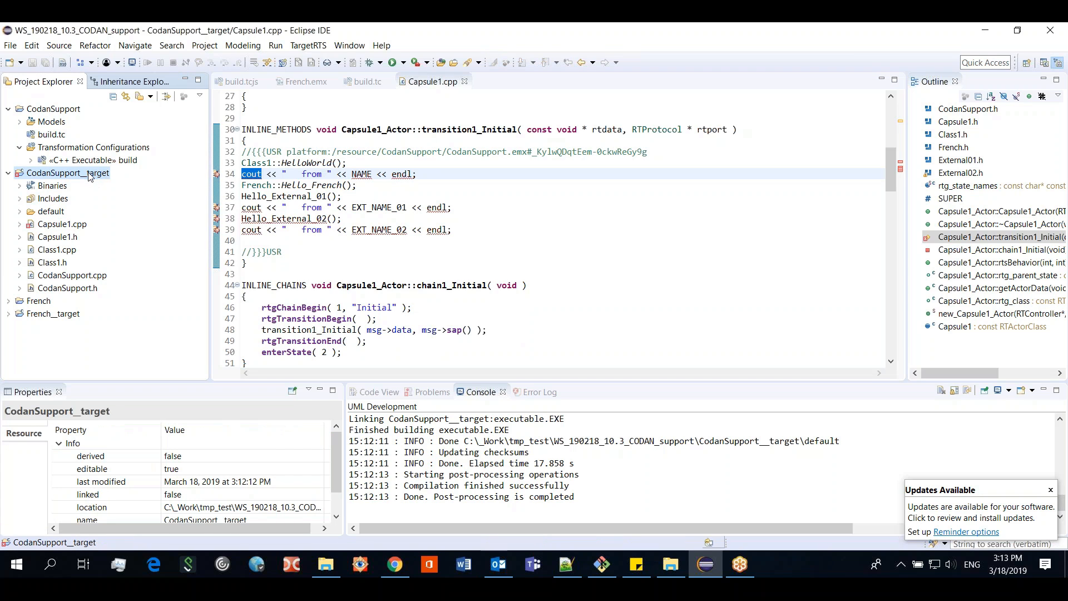
right_click(89, 176)
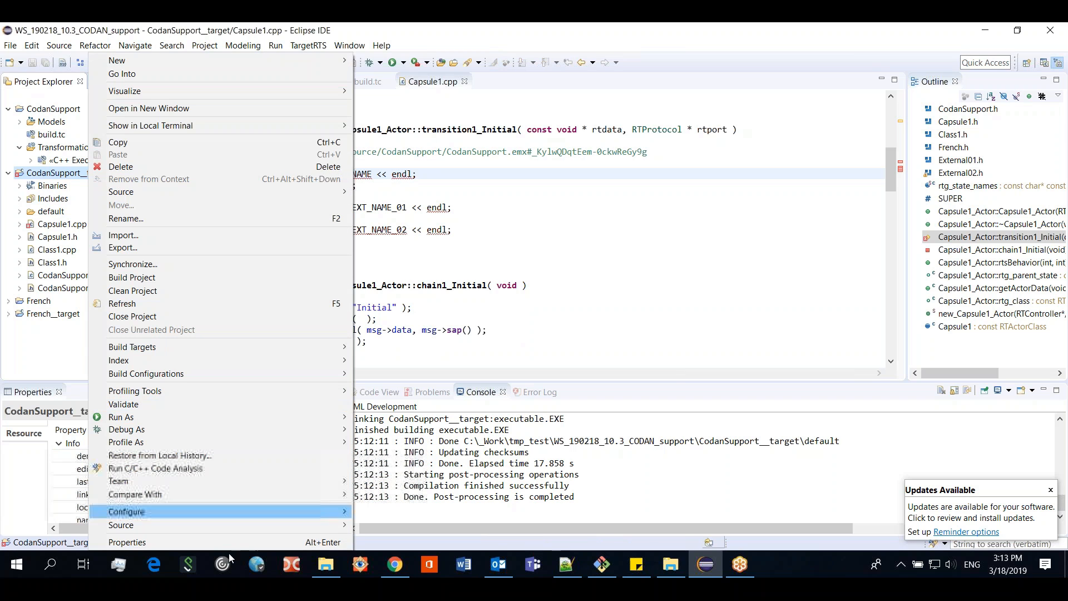
left_click(215, 539)
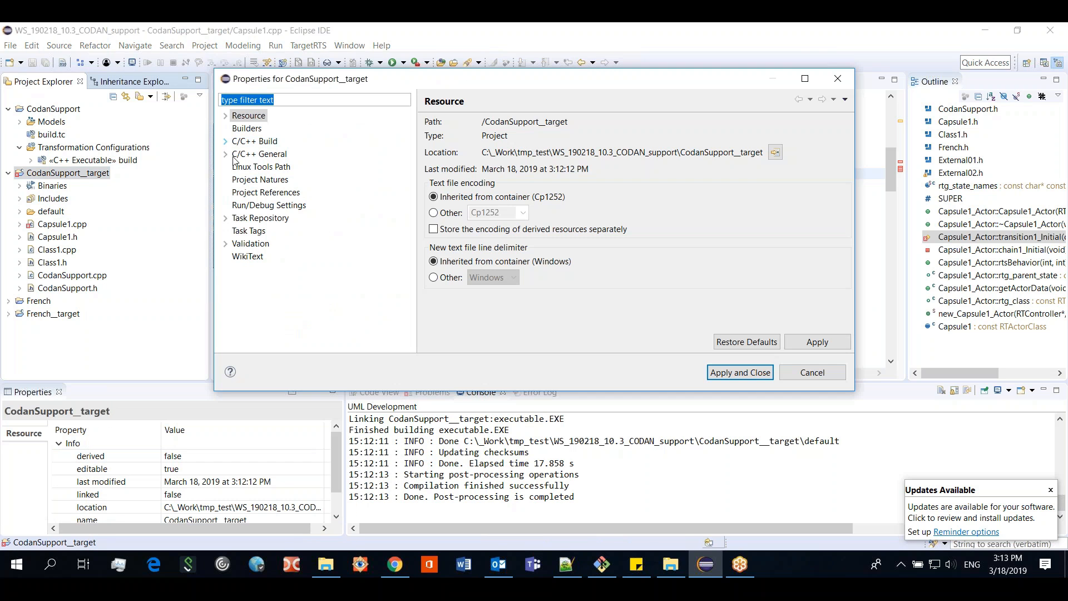
left_click(226, 141)
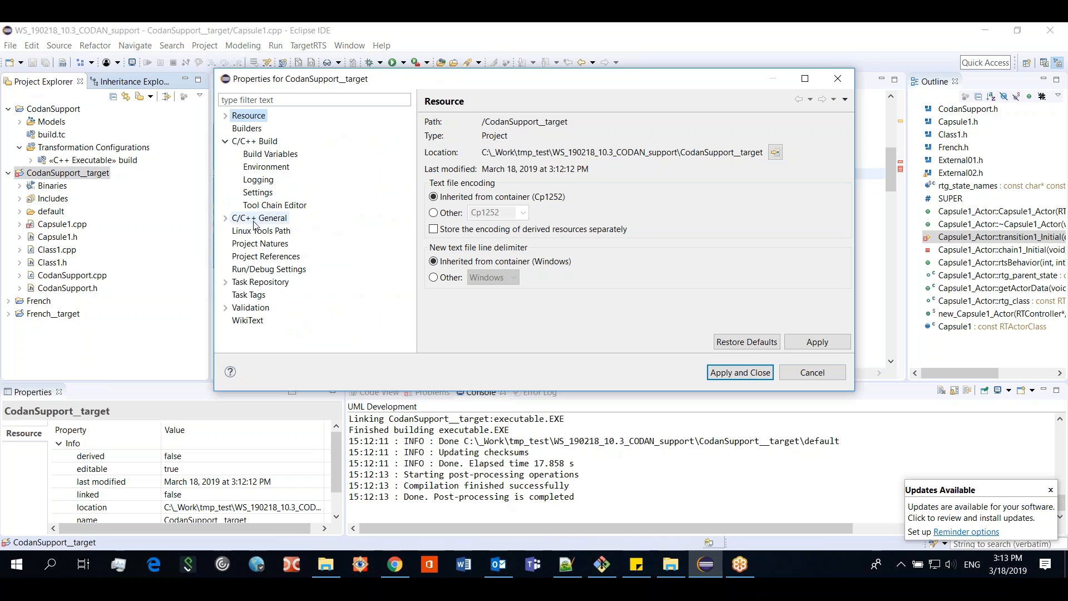
left_click(225, 219)
left_click(311, 320)
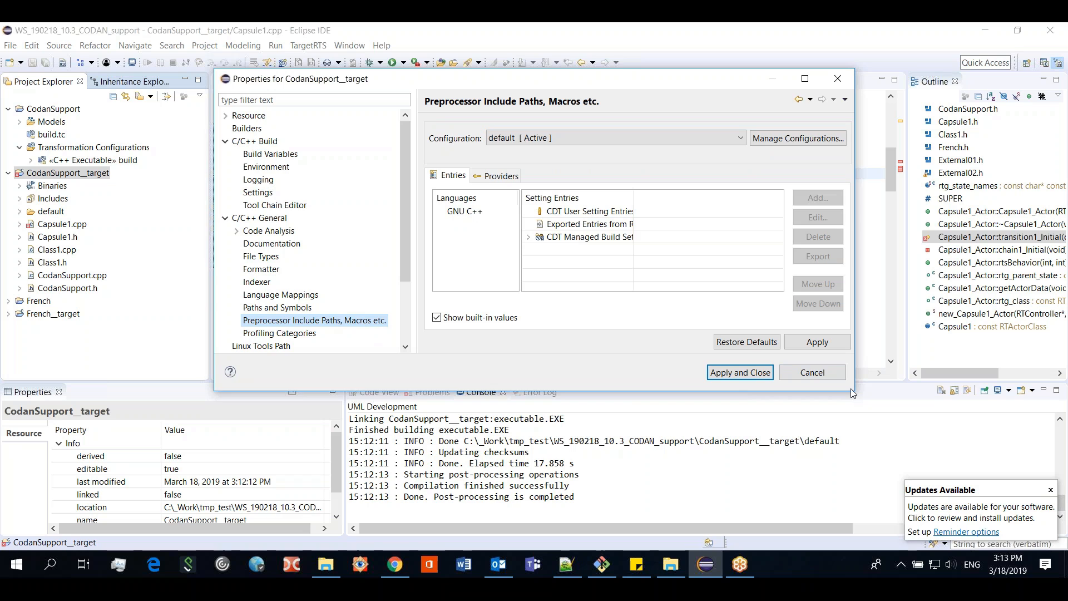
left_click_drag(852, 393, 965, 479)
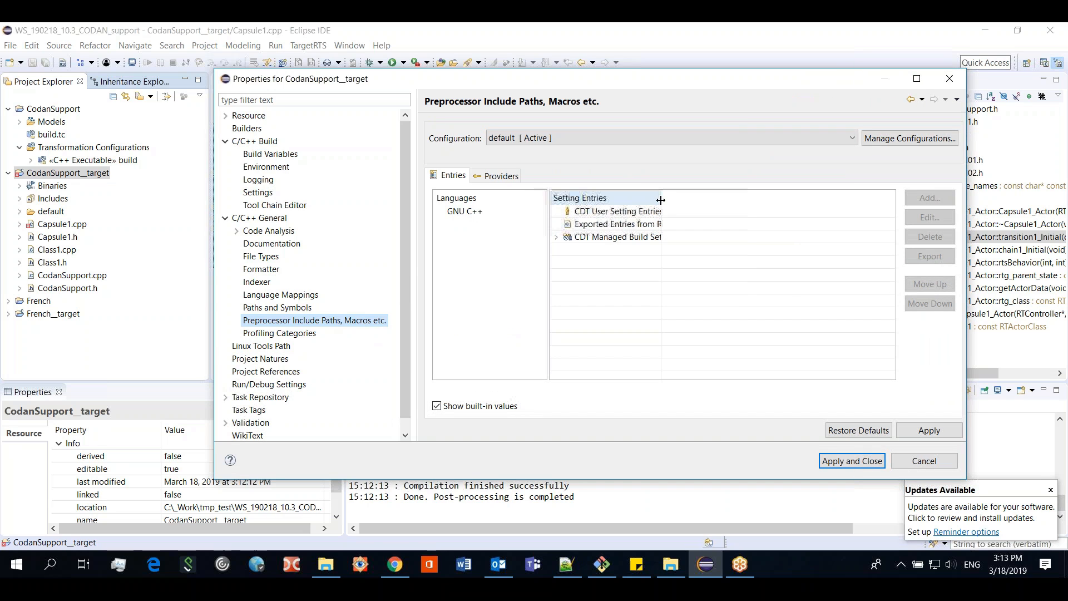
left_click_drag(665, 199, 801, 215)
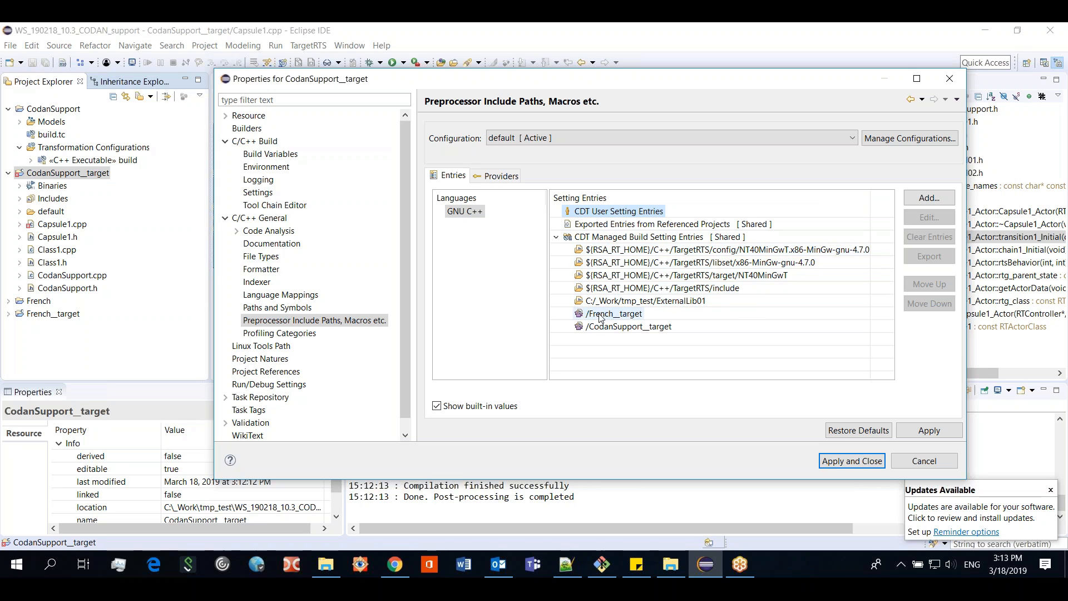
Step: Examine the ExternalLib01, French__target and CodanSupport__target include entries for GNU C++, and close the properties without changes
left_click(685, 301)
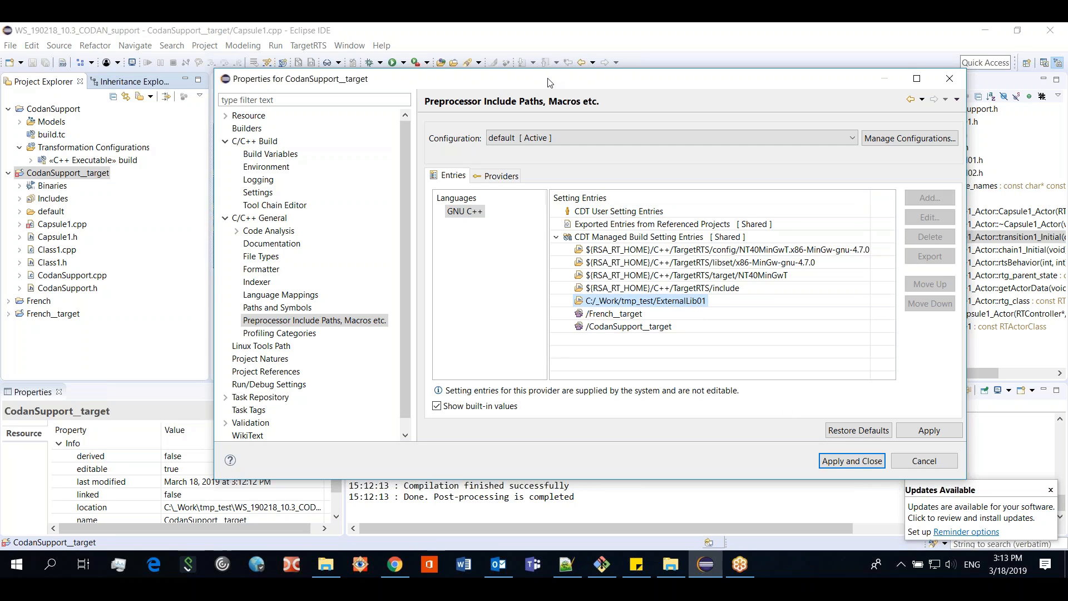
left_click(615, 313)
left_click(618, 326)
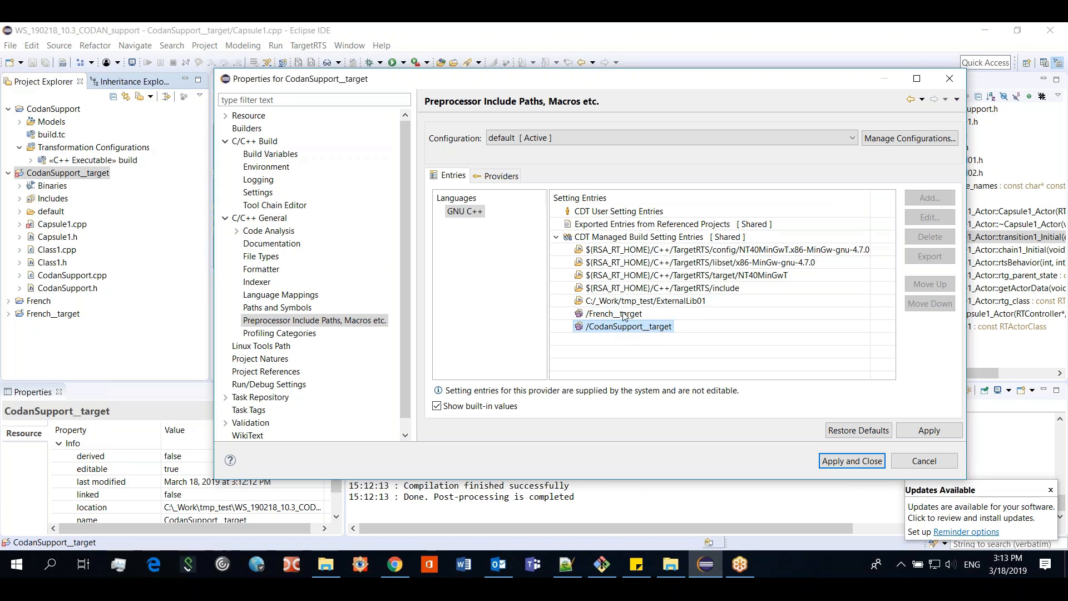
key("Up")
key("Up")
key("Down")
key("Down")
left_click(934, 461)
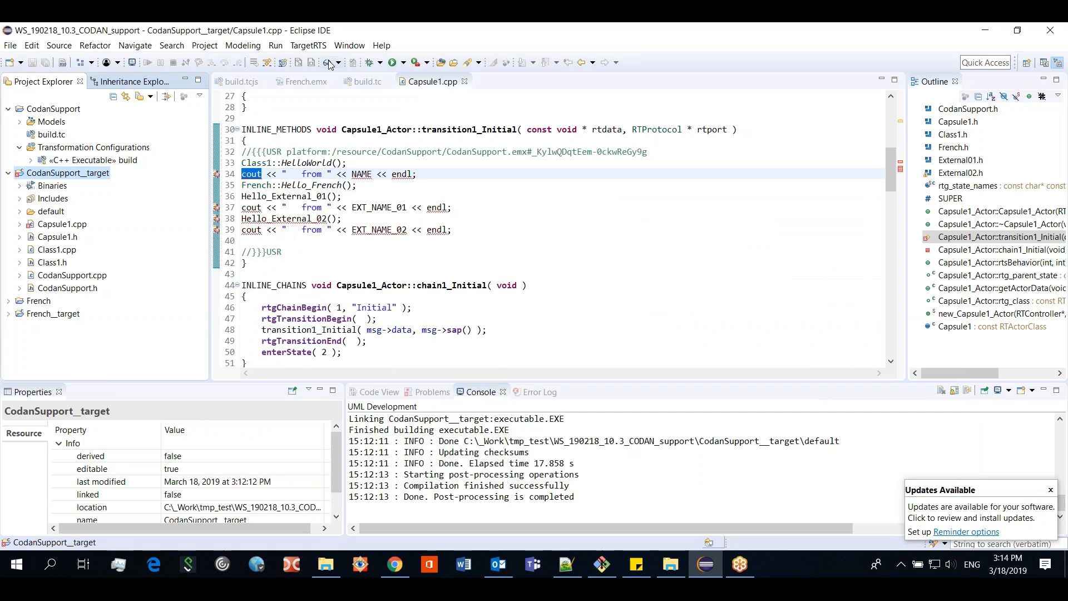
Step: Return to the build.tcjs compile arguments, and enable "Generate additional information for Code Analysis" in the C++ build preferences
left_click(241, 81)
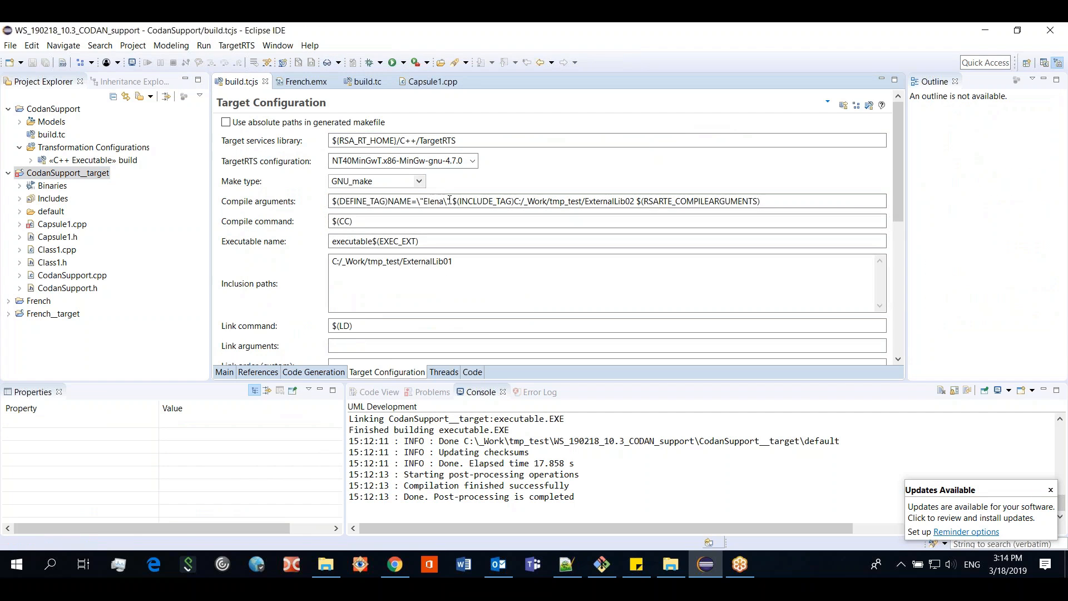
left_click(334, 201)
left_click(279, 48)
left_click(334, 164)
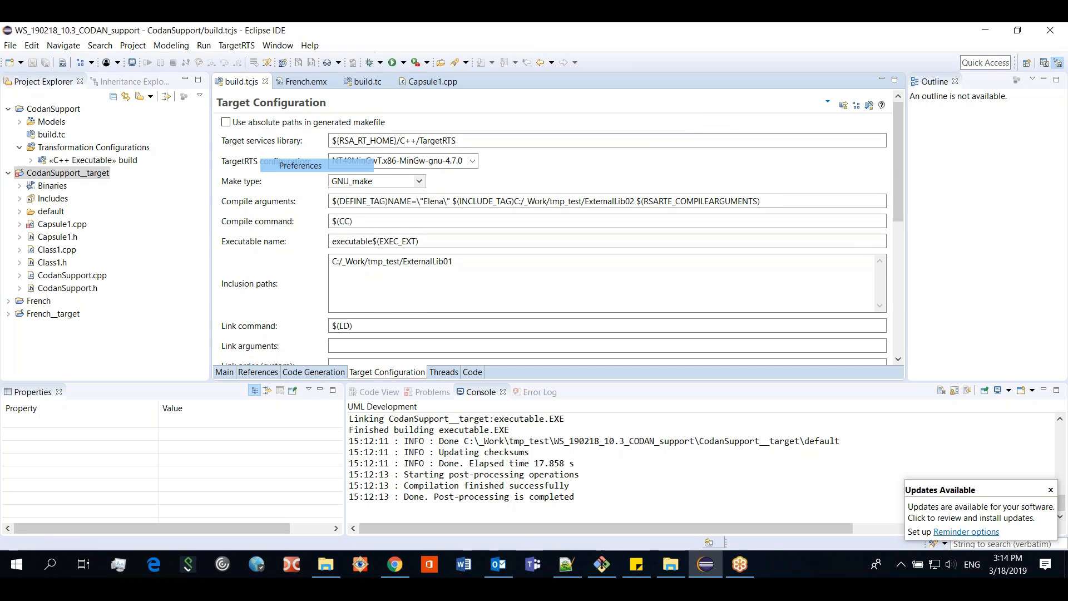
left_click(452, 315)
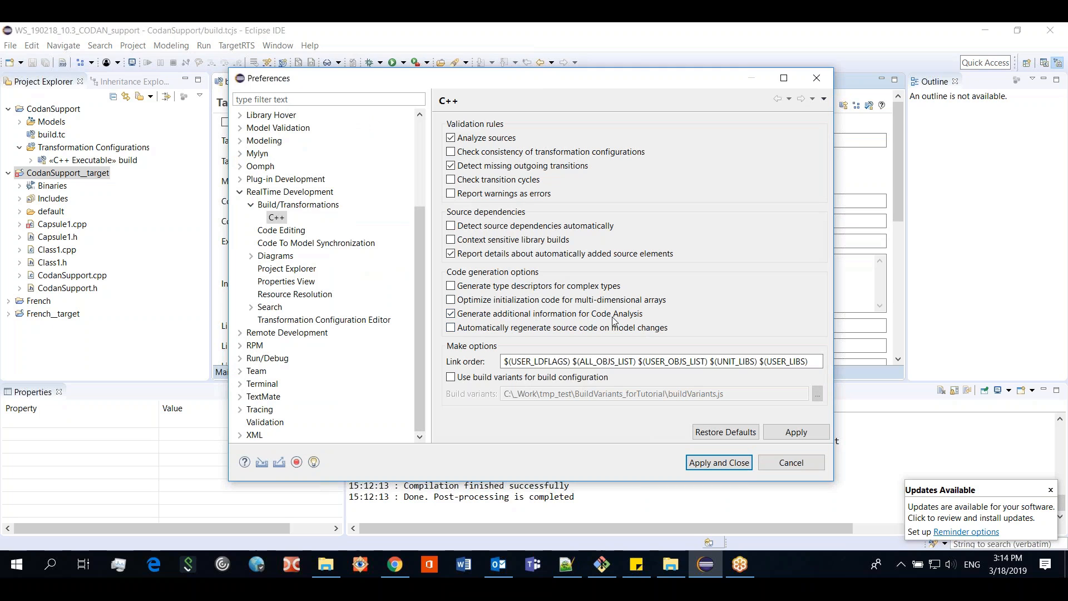
left_click(720, 463)
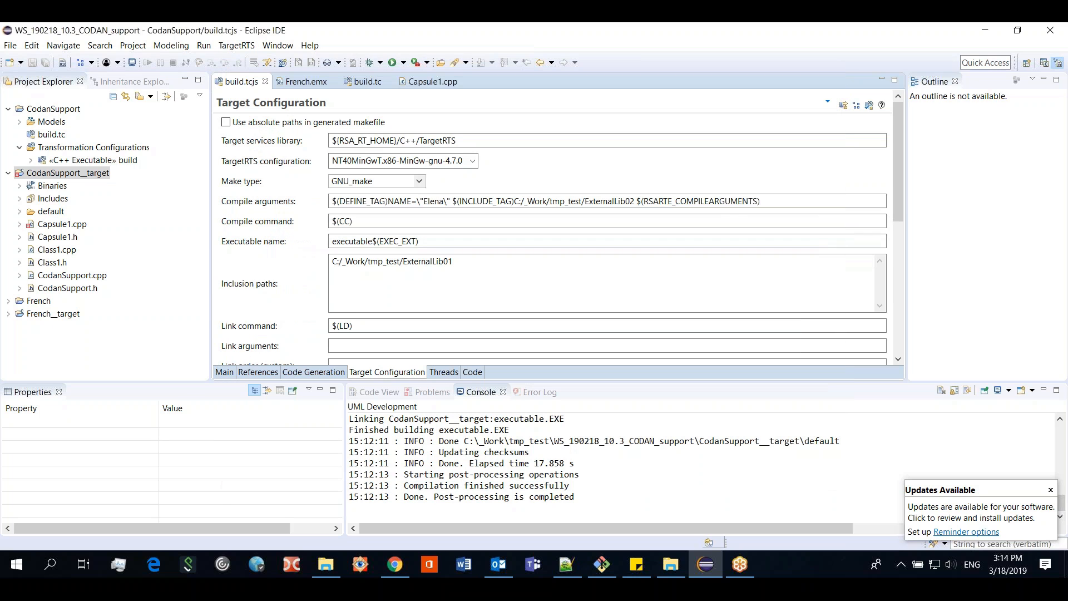
left_click(116, 161)
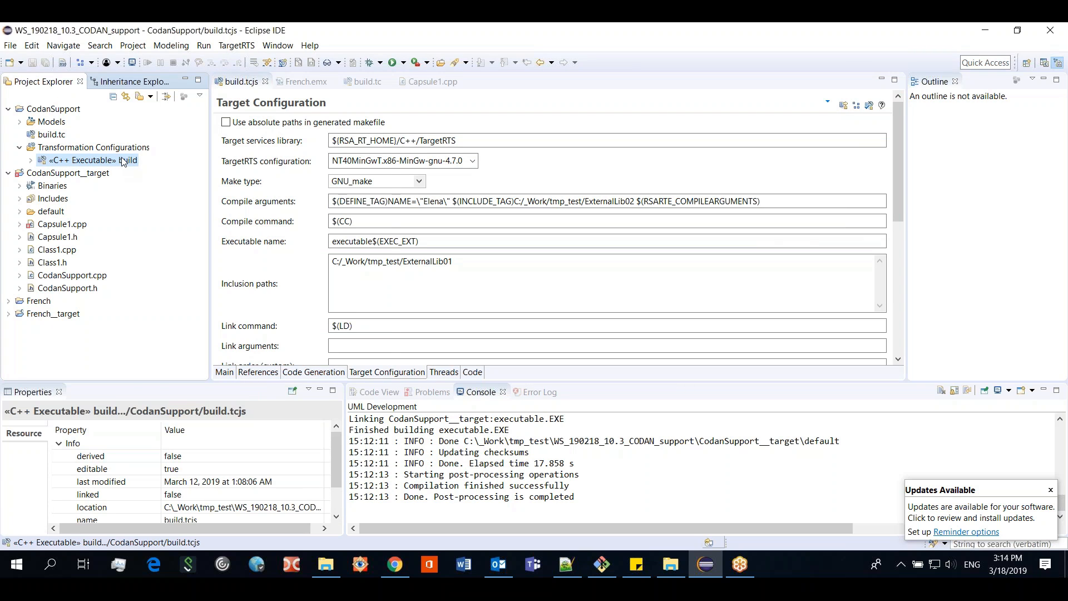
right_click(124, 161)
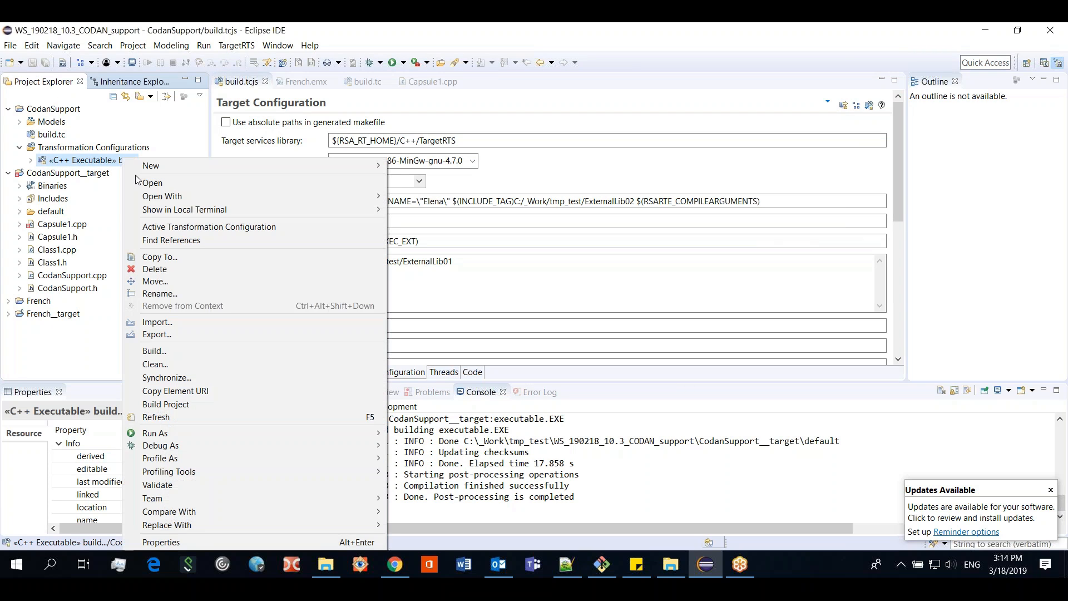
left_click(178, 351)
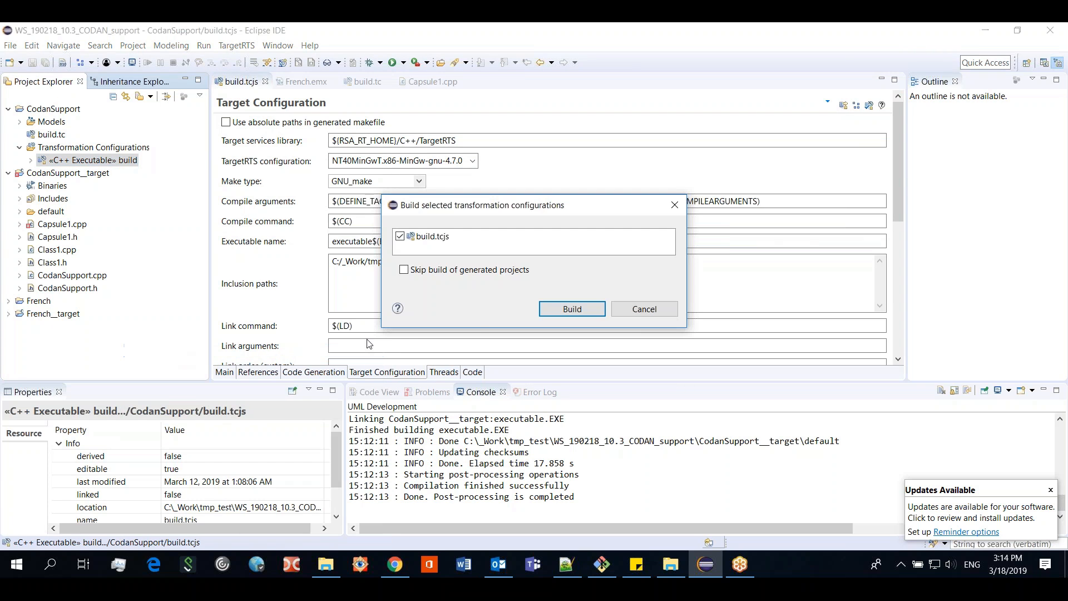
left_click(644, 309)
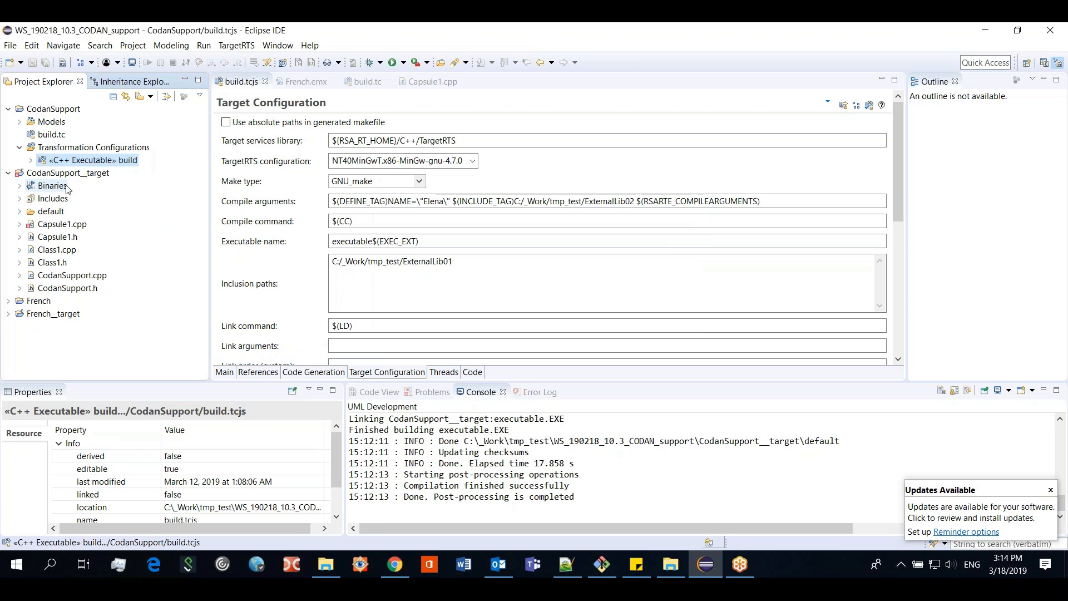
Step: Clean the build.tcjs transformation configuration, leaving the binaries-only and build-after-clean options off
right_click(98, 162)
left_click(145, 361)
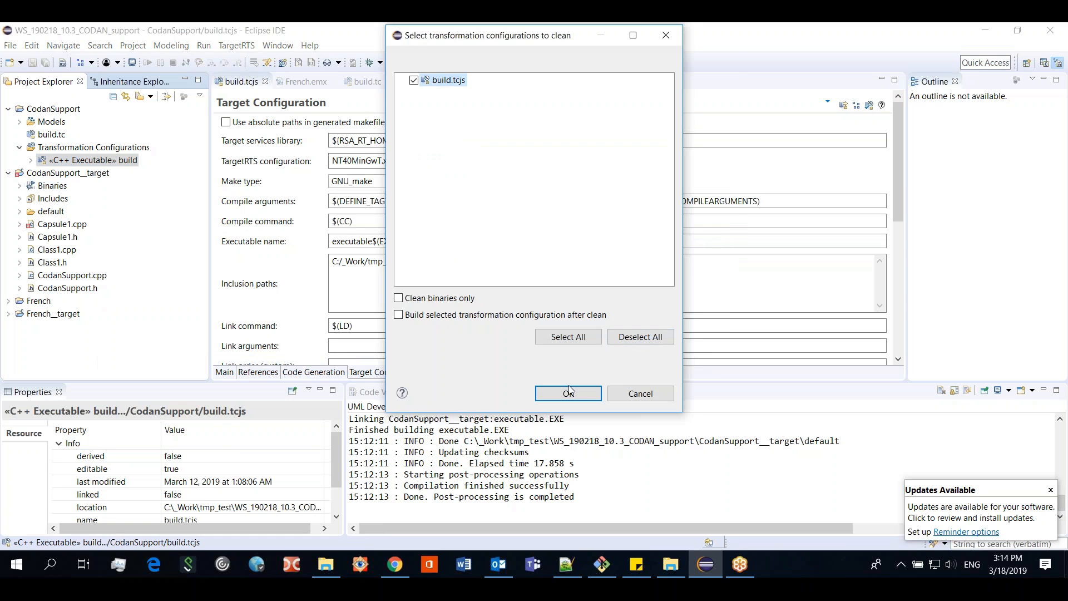
left_click(569, 392)
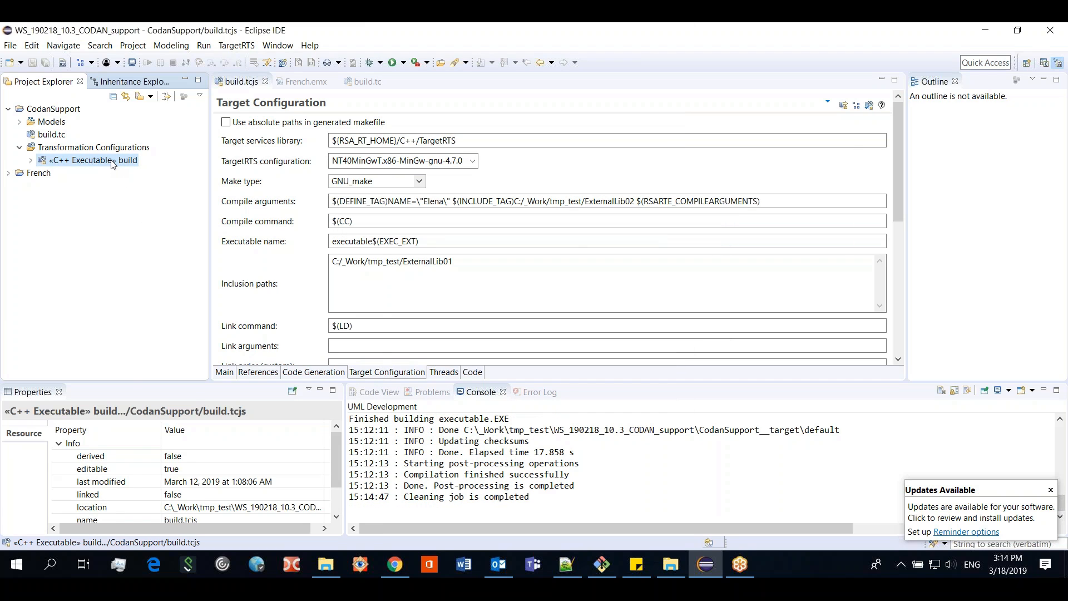
Step: Build the build.tcjs transformation configuration together with its generated projects, and enlarge the console area to follow the build output
right_click(111, 162)
left_click(178, 350)
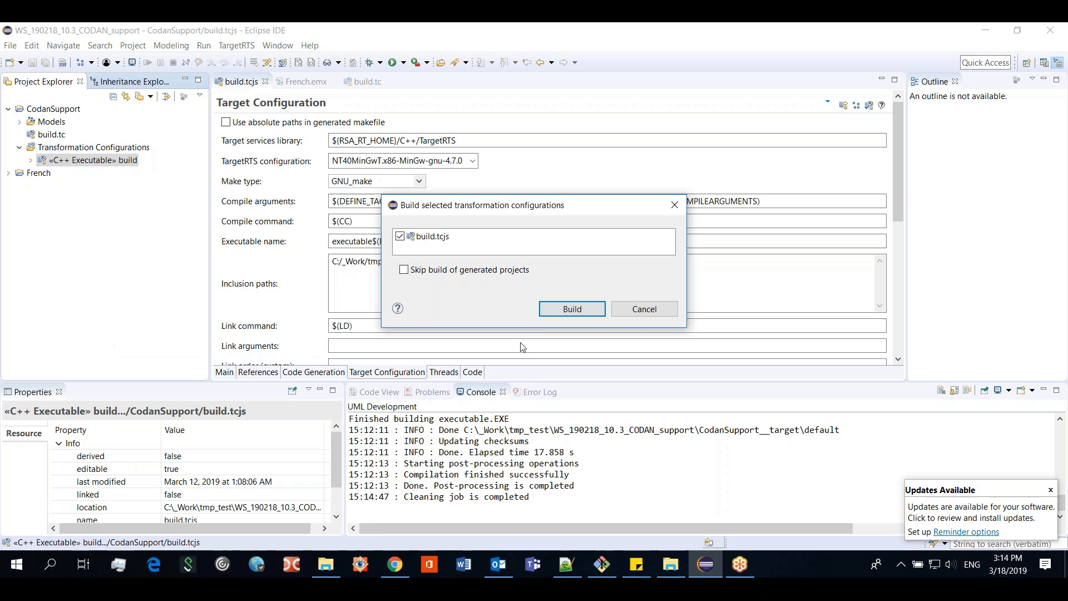
left_click(561, 311)
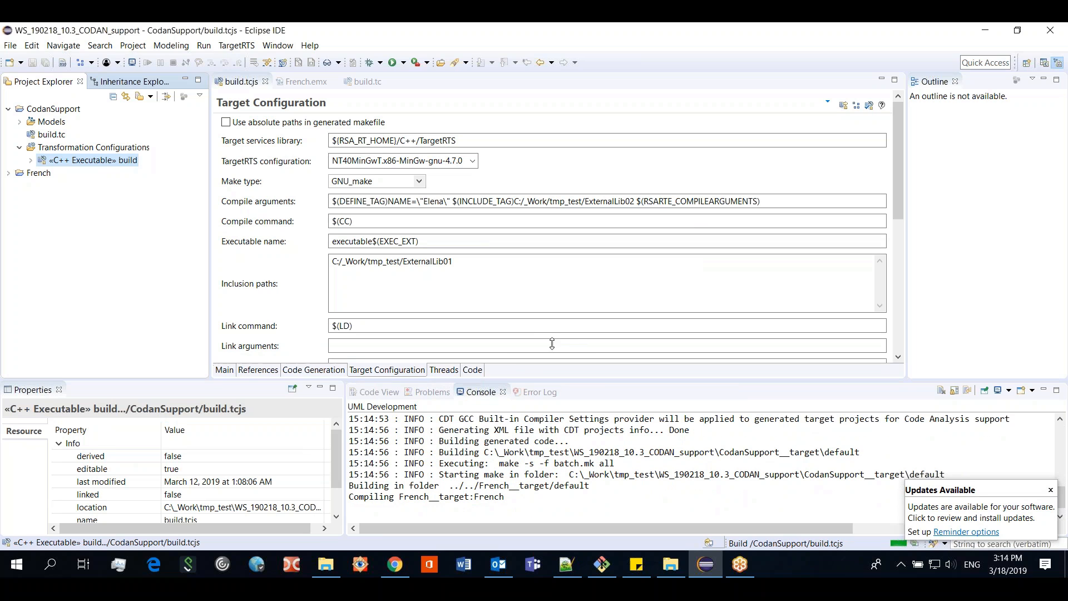
left_click_drag(552, 380, 552, 343)
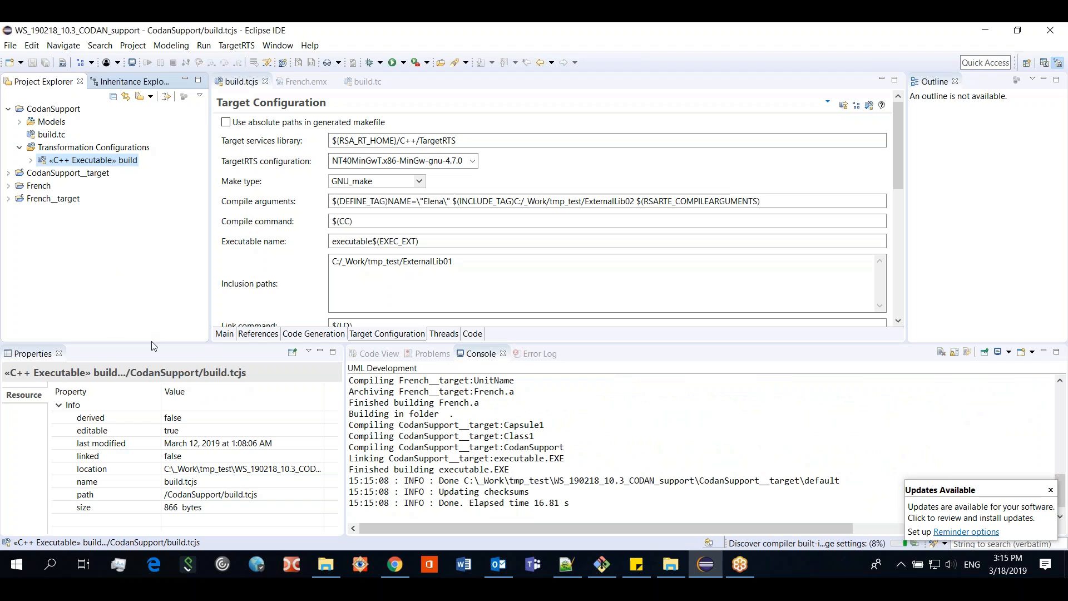
Step: Open the rebuilt CodanSupport__target project's preprocessor include paths and macros properties, and enlarge the dialog and its setting entries column
left_click(81, 176)
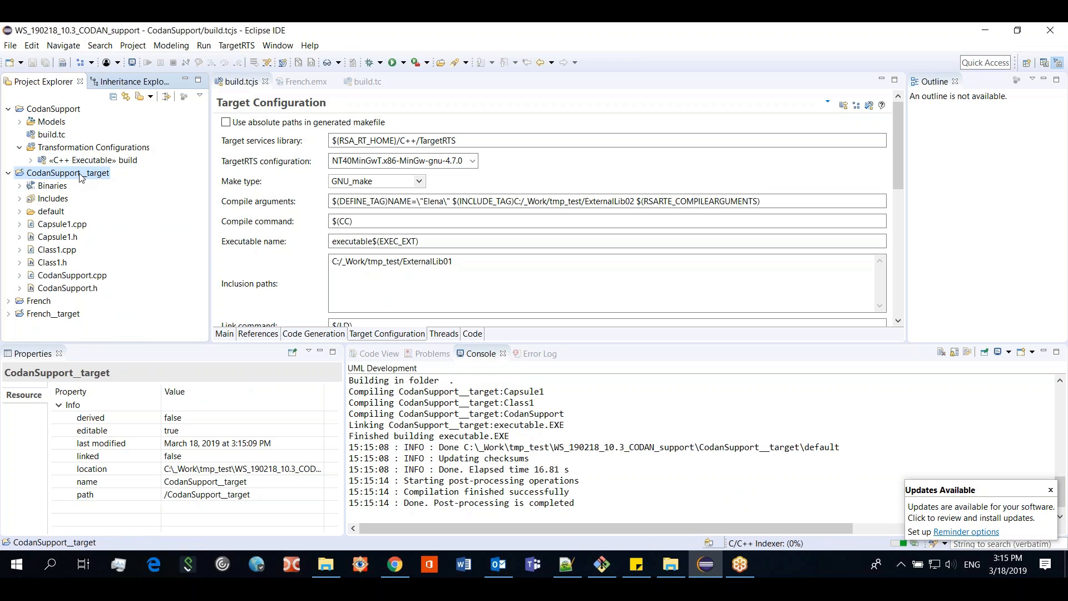
right_click(82, 177)
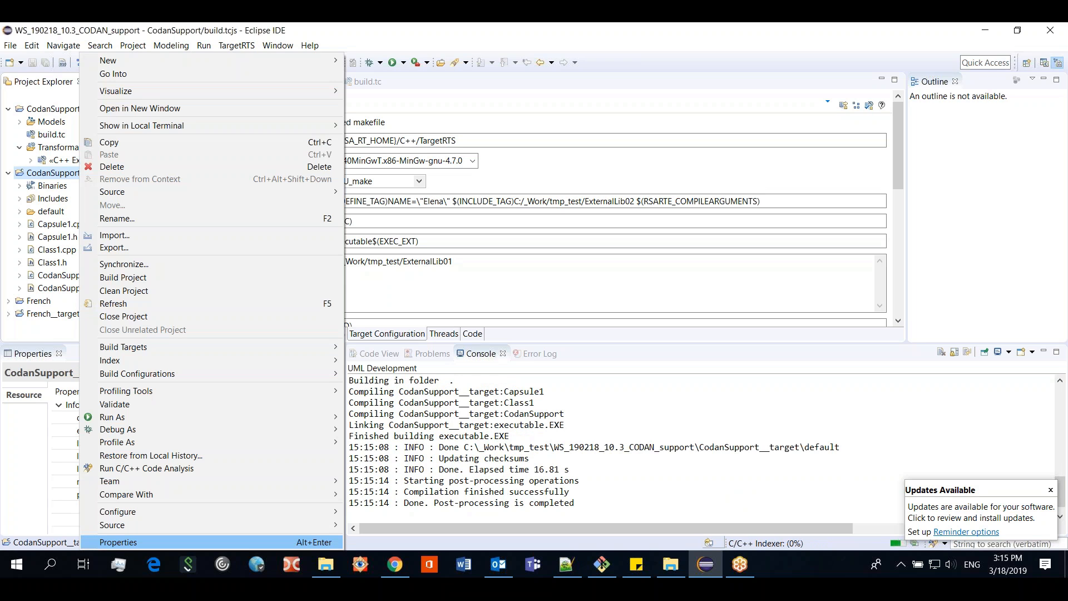
left_click(118, 542)
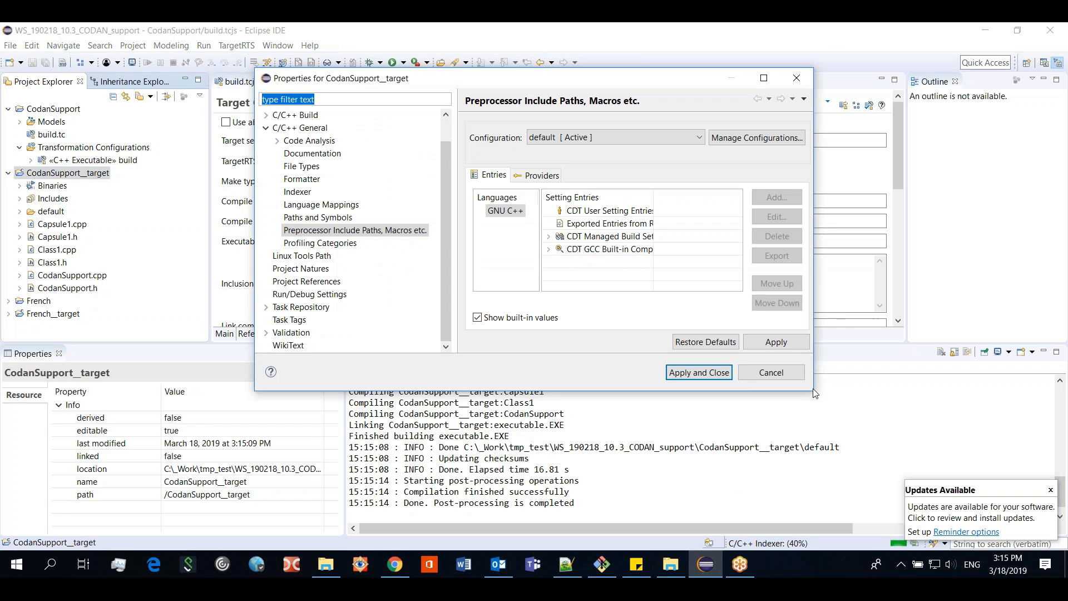
left_click_drag(881, 401, 952, 409)
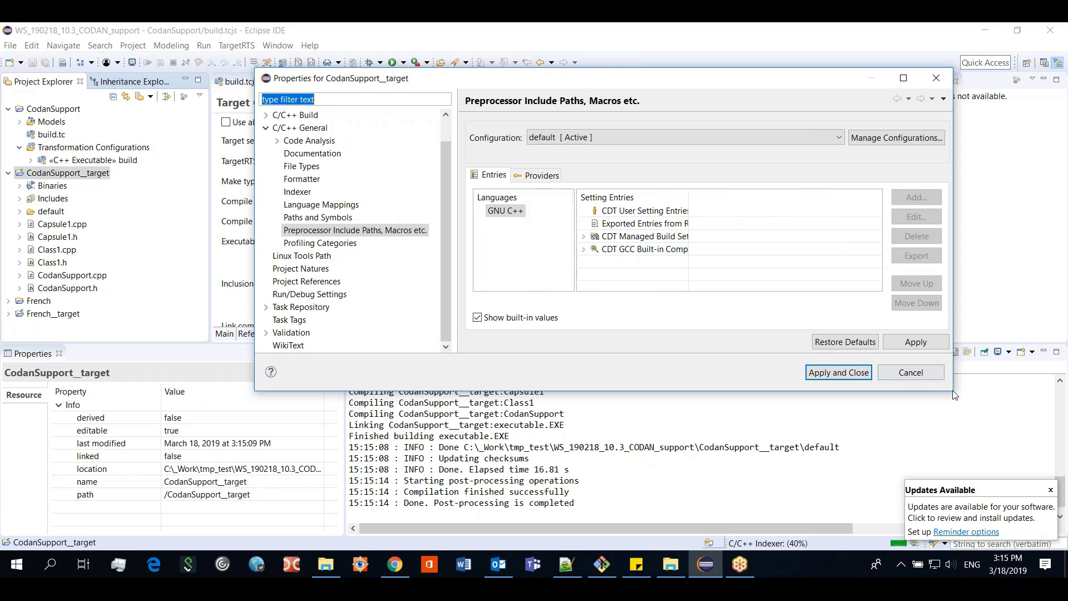
left_click_drag(953, 391, 992, 437)
left_click_drag(714, 199, 817, 198)
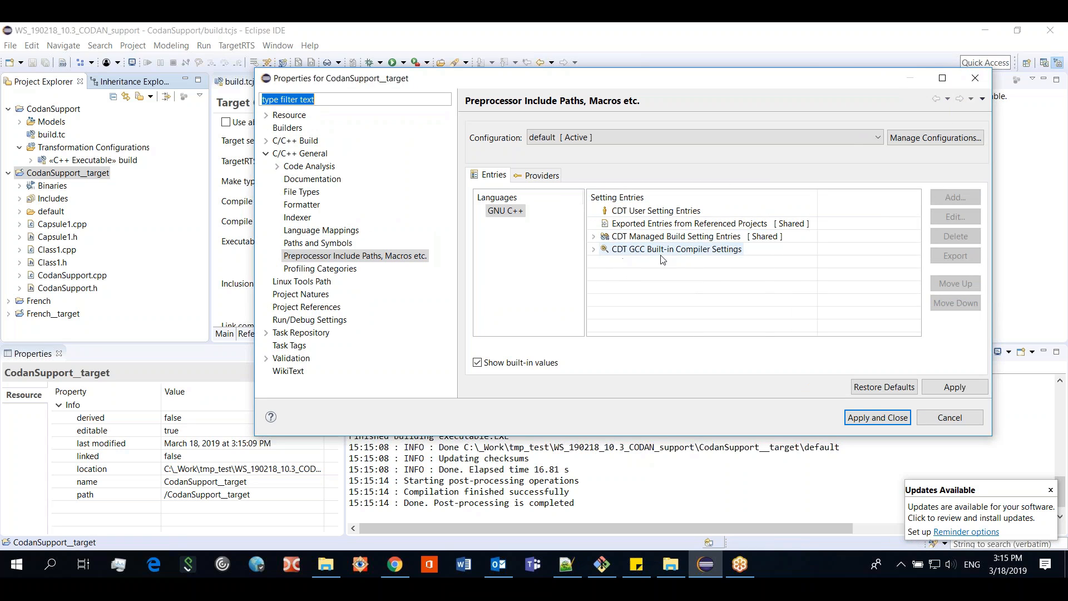
Step: Examine the include paths and the NAME macro under CDT GCC Built-in Compiler Settings, and close the properties without changes
left_click(594, 249)
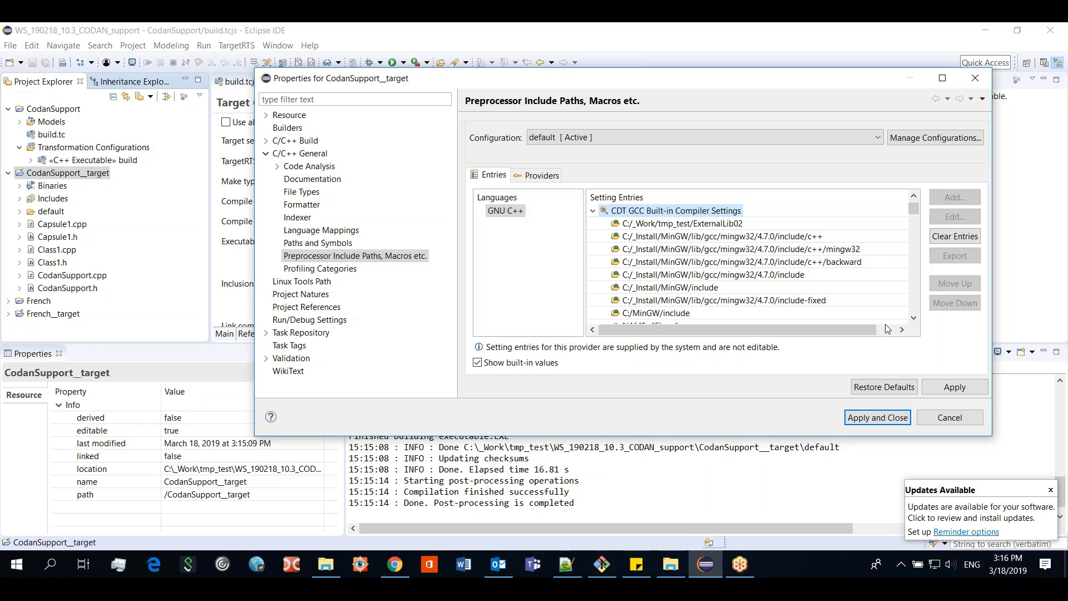
left_click(913, 318)
left_click(913, 318)
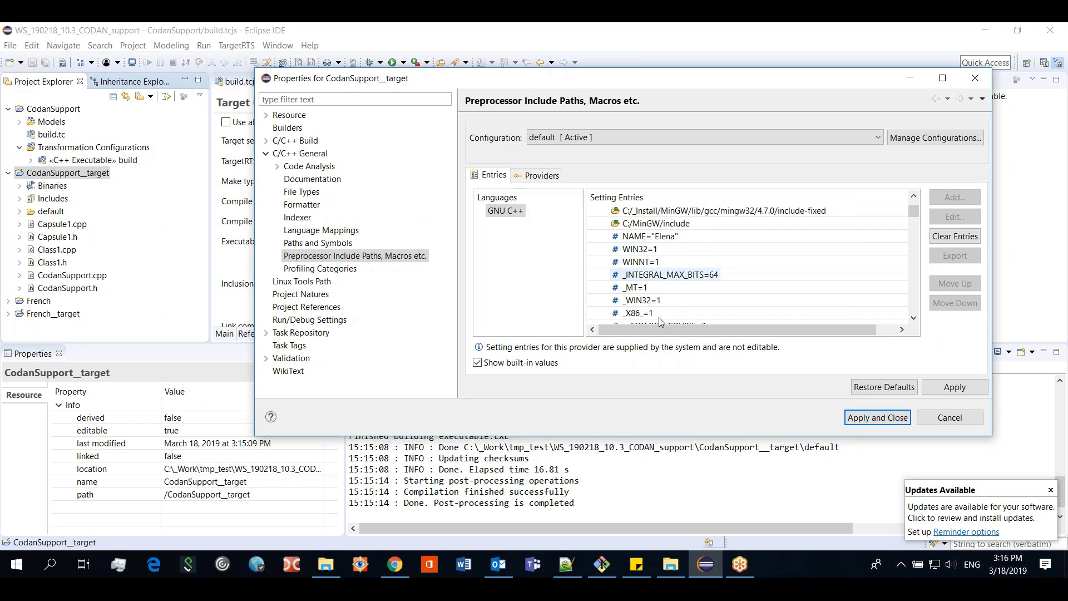
left_click(636, 238)
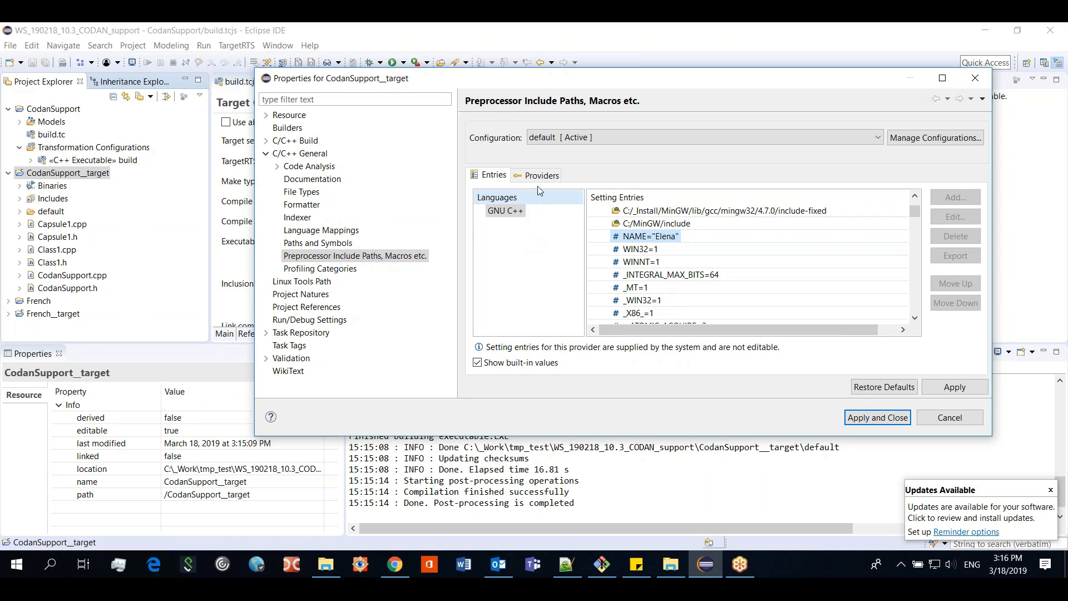
left_click(951, 418)
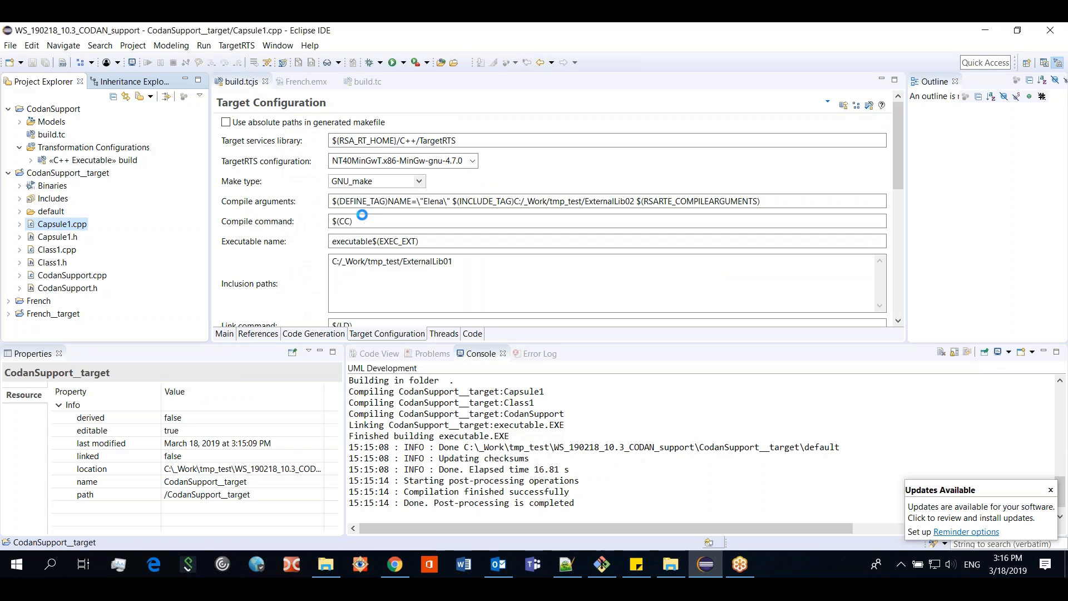
Step: Open the generated Capsule1.cpp and examine its external includes and the use of the NAME macro in transition1_Initial
double_click(69, 224)
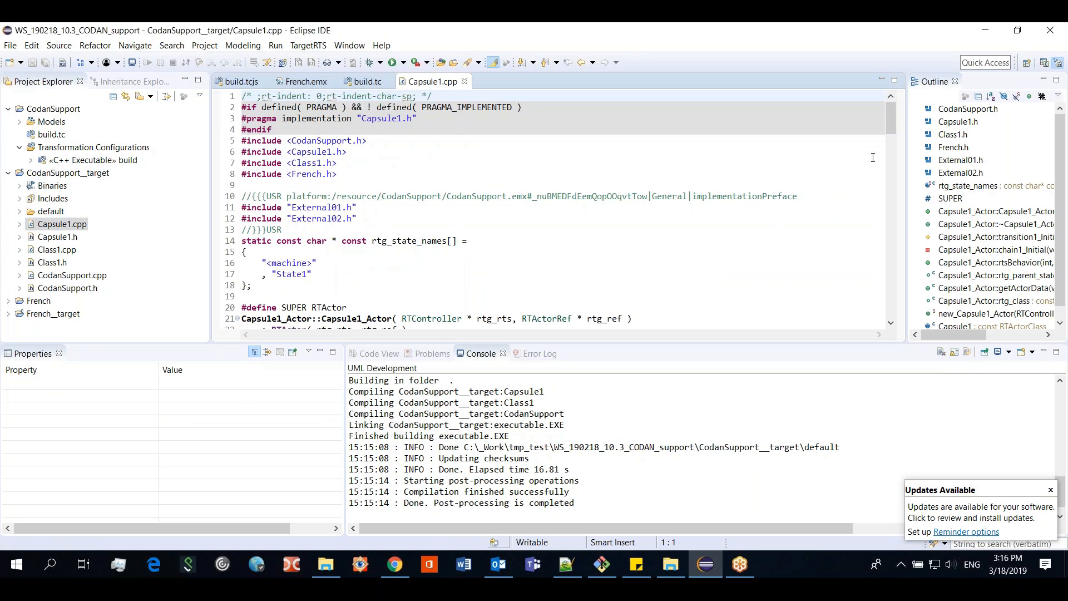
scroll(304, 182, "down", 2)
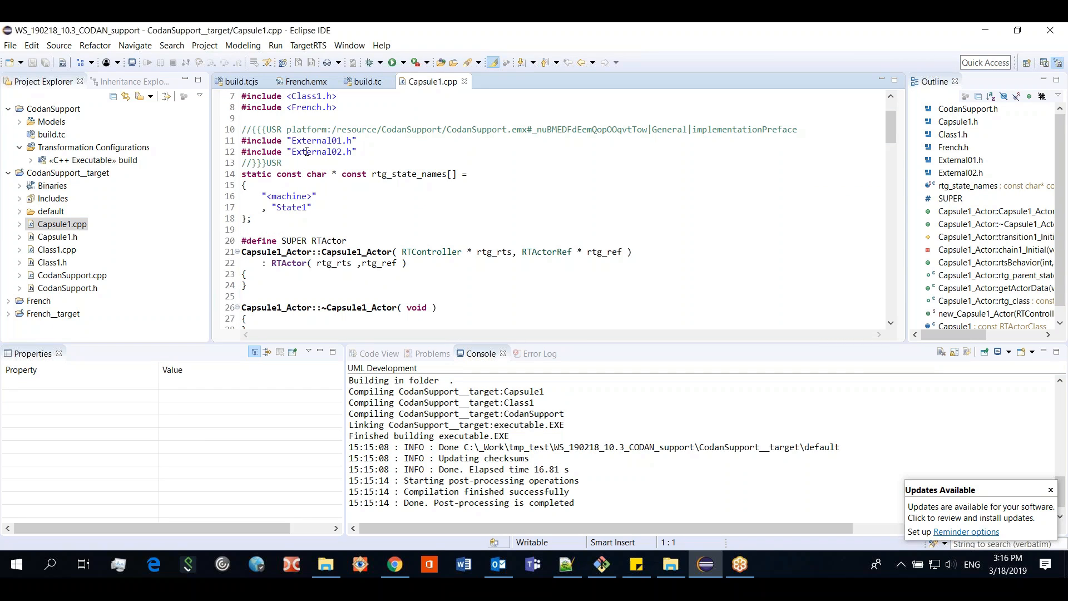
scroll(493, 297, "down", 11)
scroll(439, 214, "up", 1)
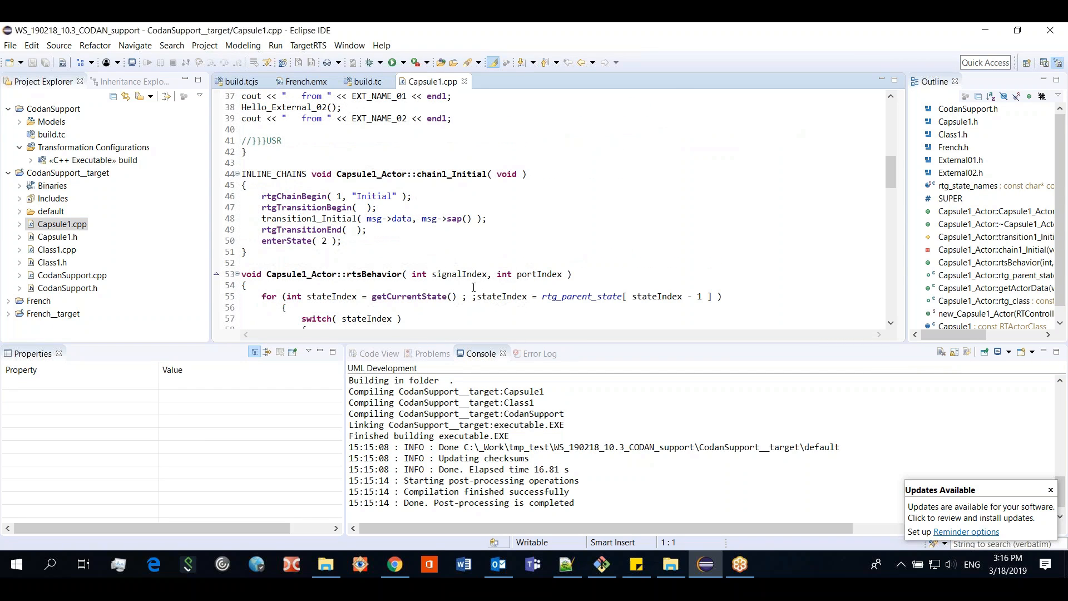
left_click_drag(889, 179, 889, 157)
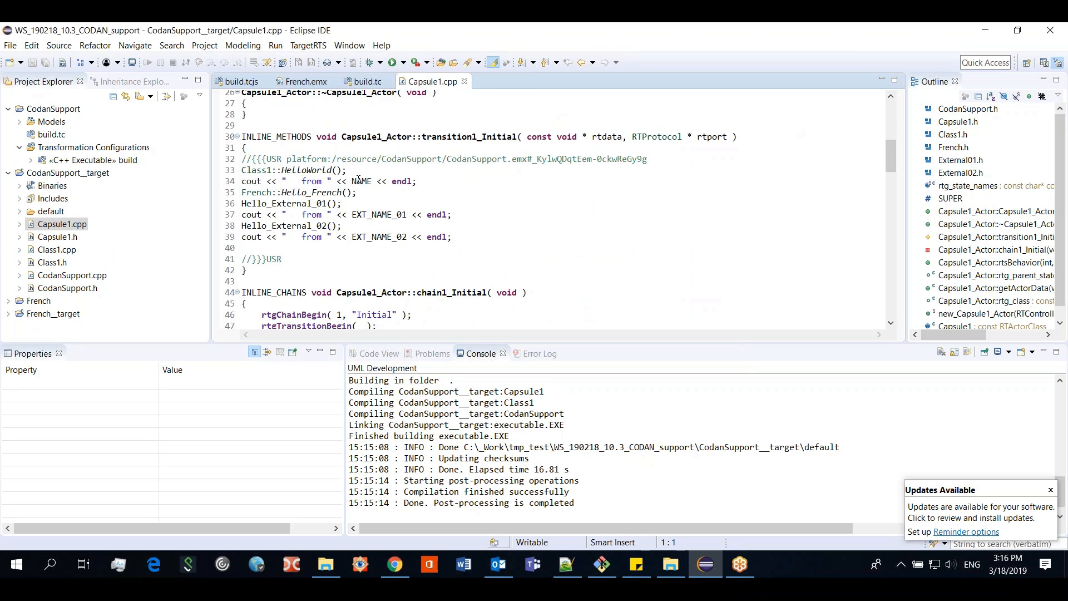
mouse_move(360, 181)
mouse_move(251, 183)
Step: In CodanSupport__target's preprocessor providers, allocate a console for CDT GCC Built-in Compiler Settings, clear that provider's entries, and apply the changes
left_click(87, 174)
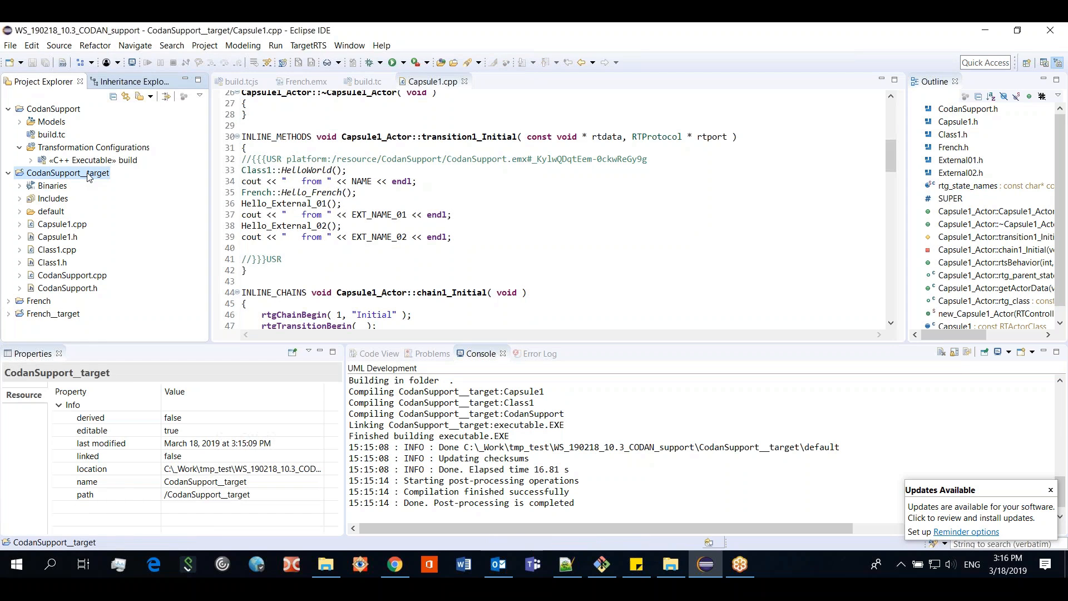
right_click(88, 176)
left_click(178, 539)
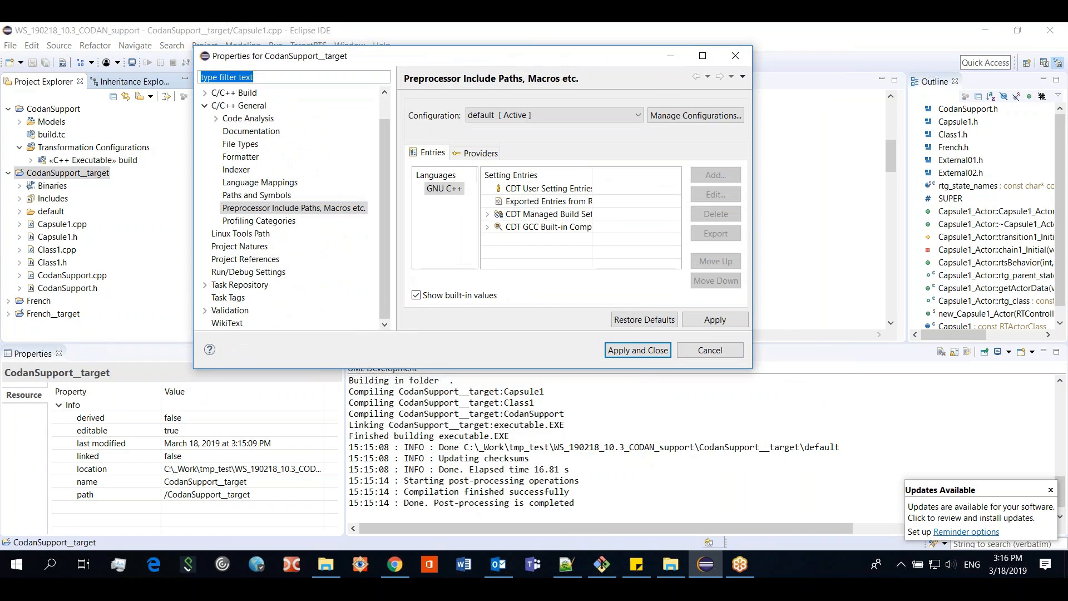
left_click_drag(752, 371, 882, 471)
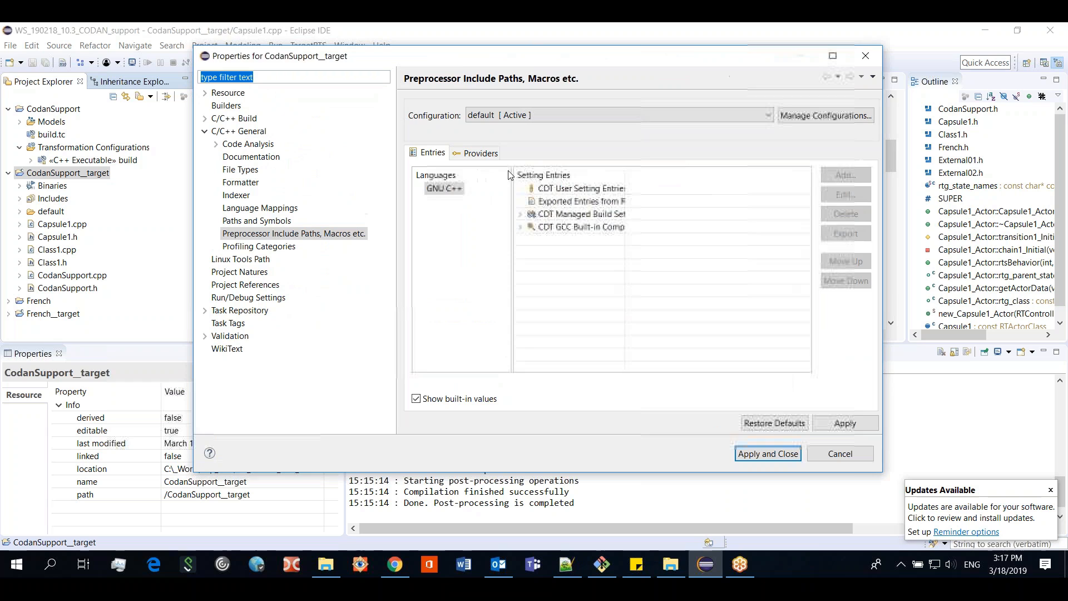
left_click(480, 154)
left_click(455, 217)
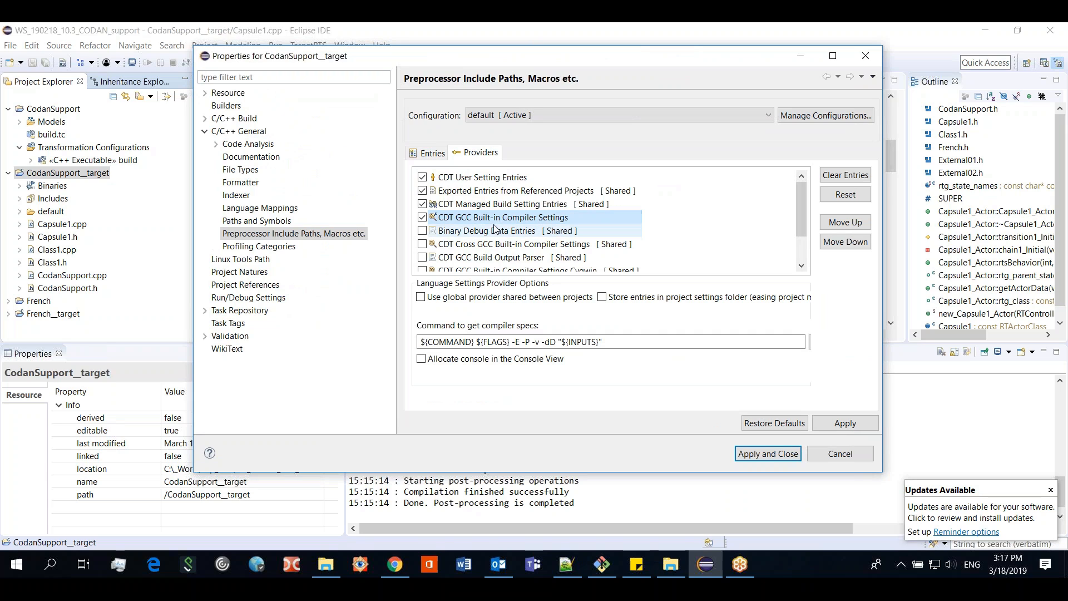
left_click(423, 360)
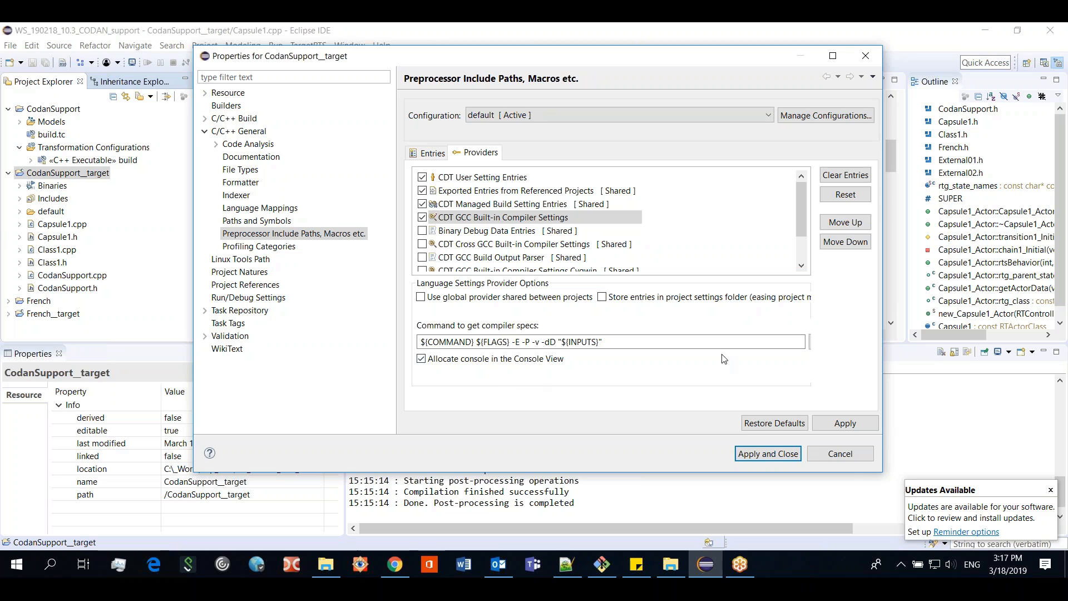
left_click(845, 175)
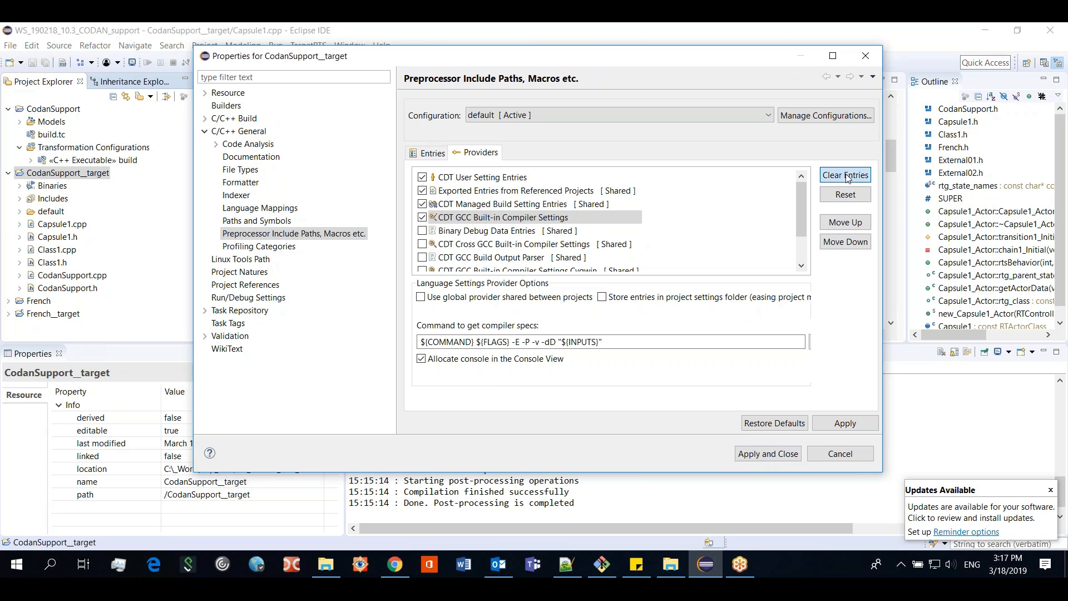
left_click(772, 454)
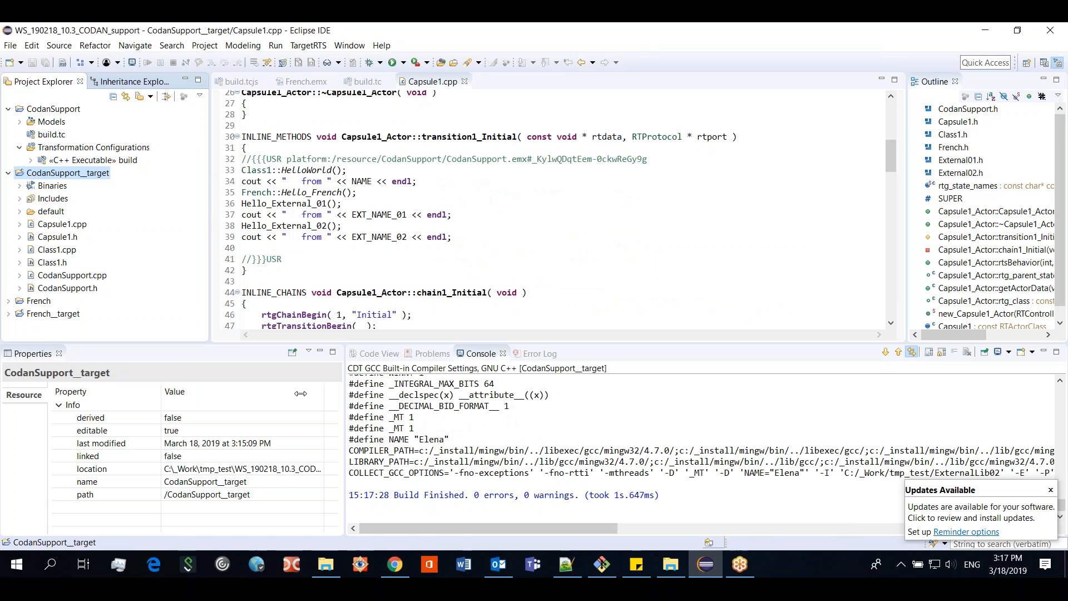
Step: Enlarge the console view in width and height to show more of the compiler settings discovery output
left_click_drag(343, 402, 215, 402)
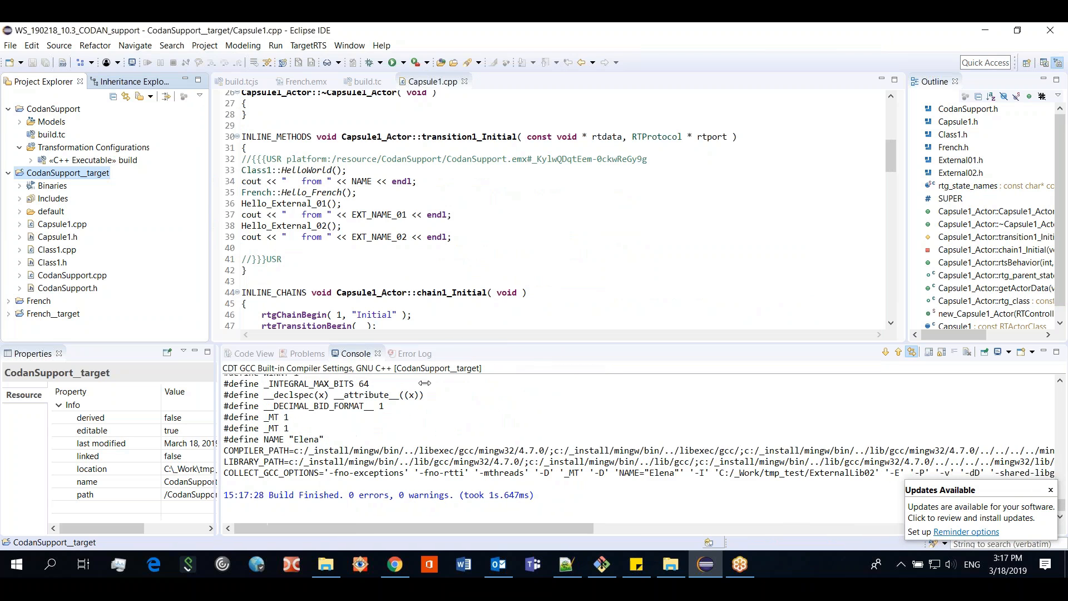
left_click(580, 342)
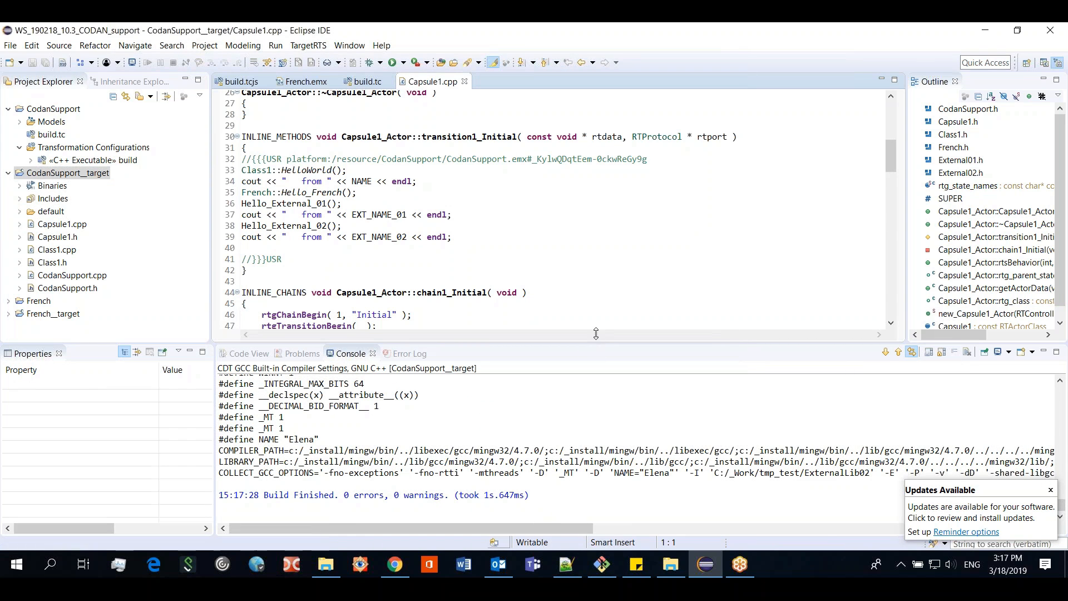
left_click_drag(595, 334, 596, 283)
left_click(888, 401)
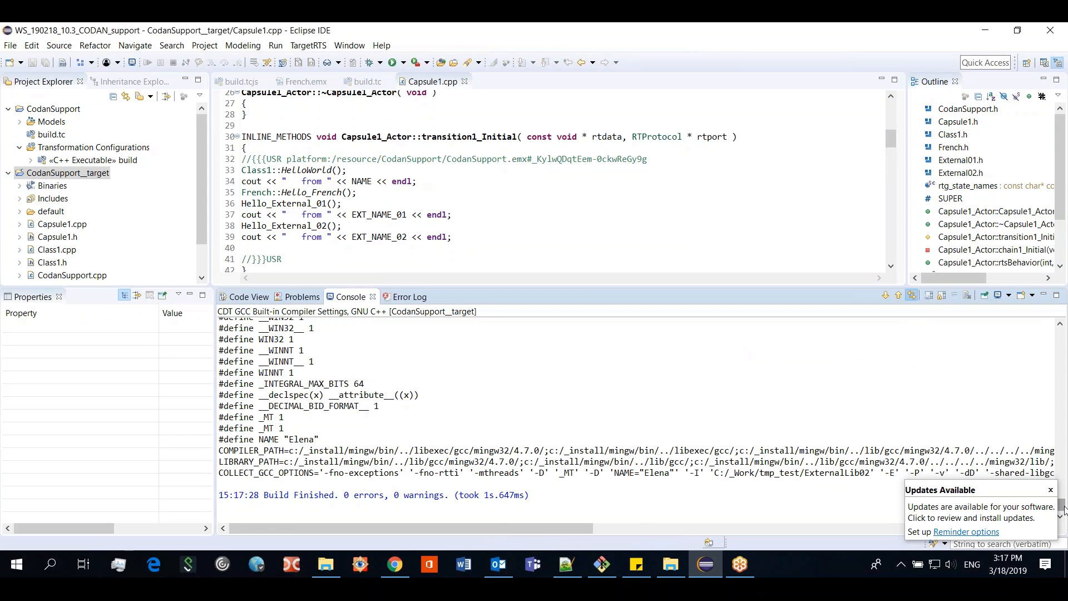
Step: Examine the g++ command at the start of the scanner discovery output, including its NAME define and ExternalLib02 include options
left_click_drag(1060, 507, 1060, 336)
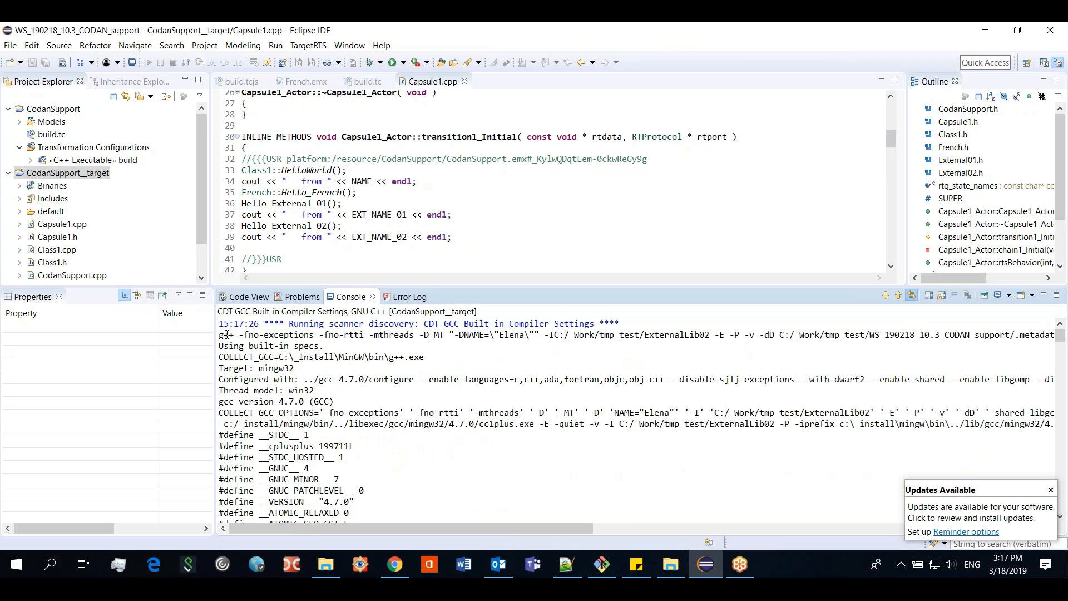
left_click_drag(218, 334, 715, 335)
left_click(316, 373)
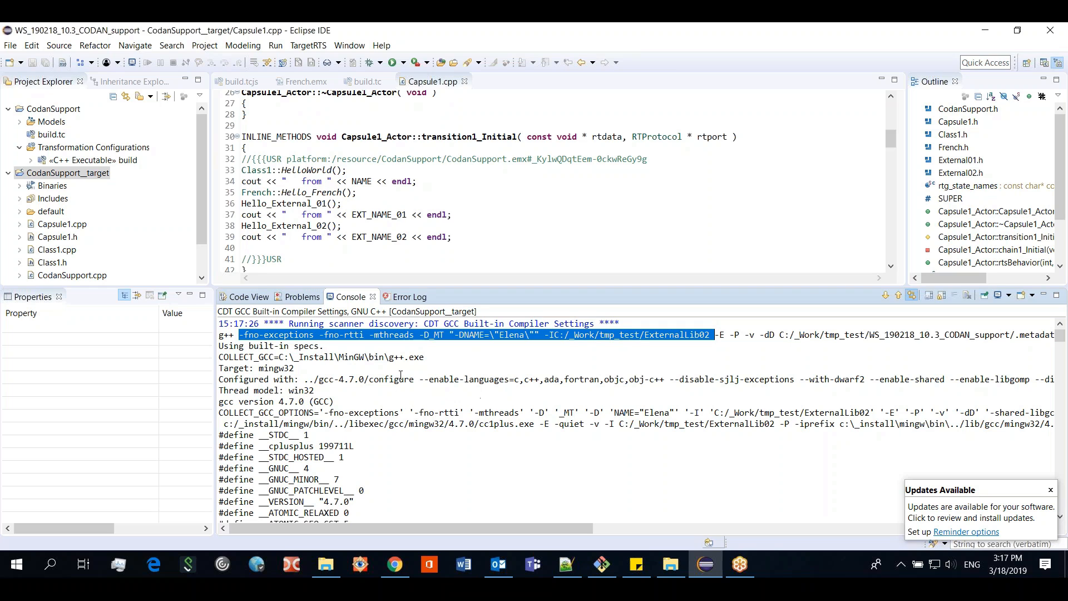
left_click(425, 380)
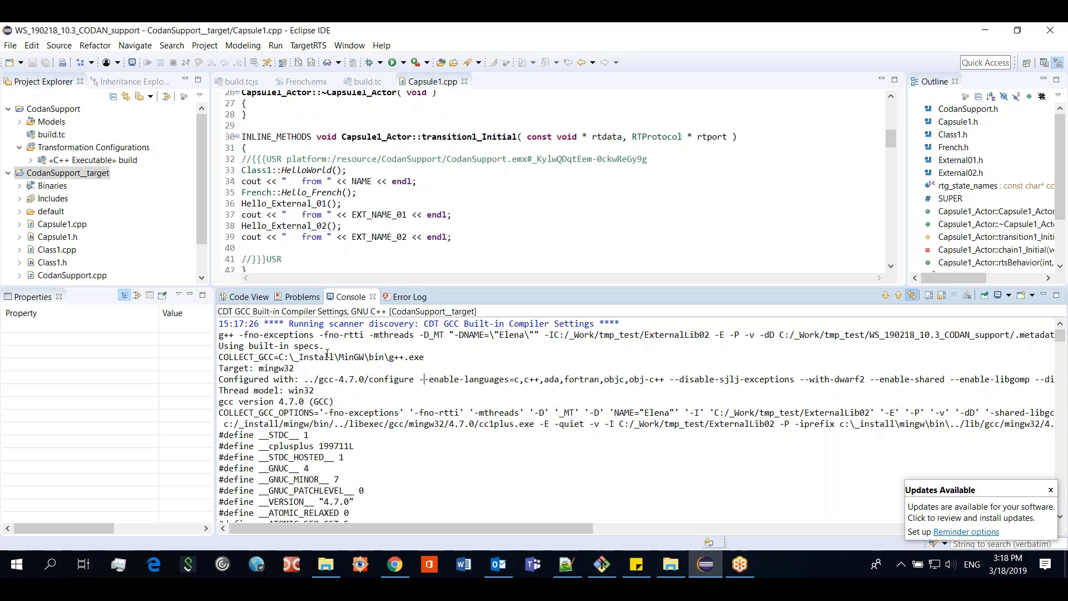
left_click_drag(367, 292, 368, 310)
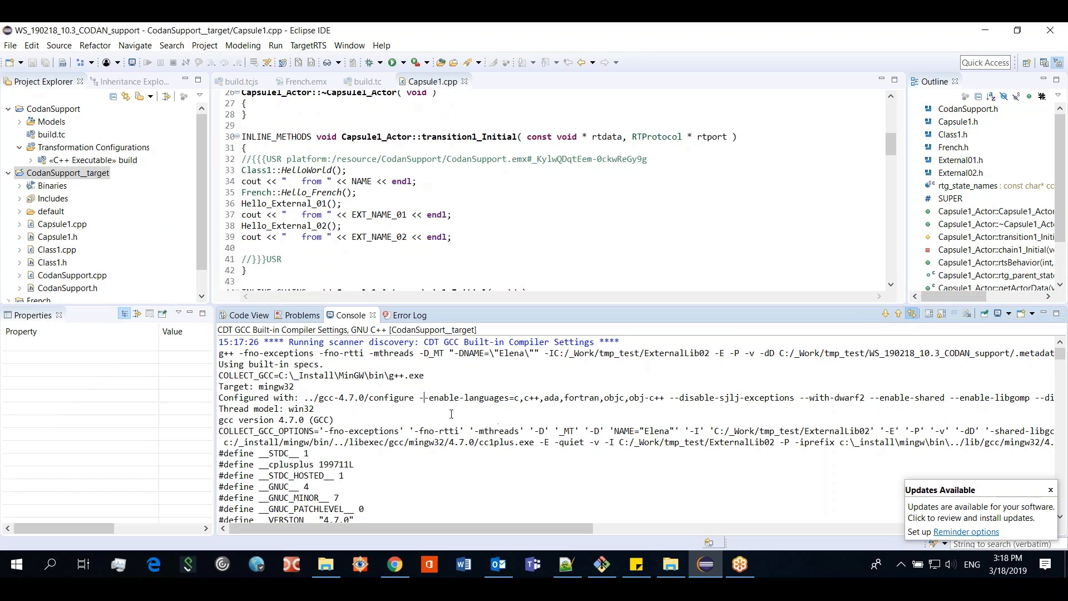
Step: Return to build.tcjs, restore more height to the editor, and examine the NAME define and ExternalLib02 include in the compile arguments
left_click(242, 82)
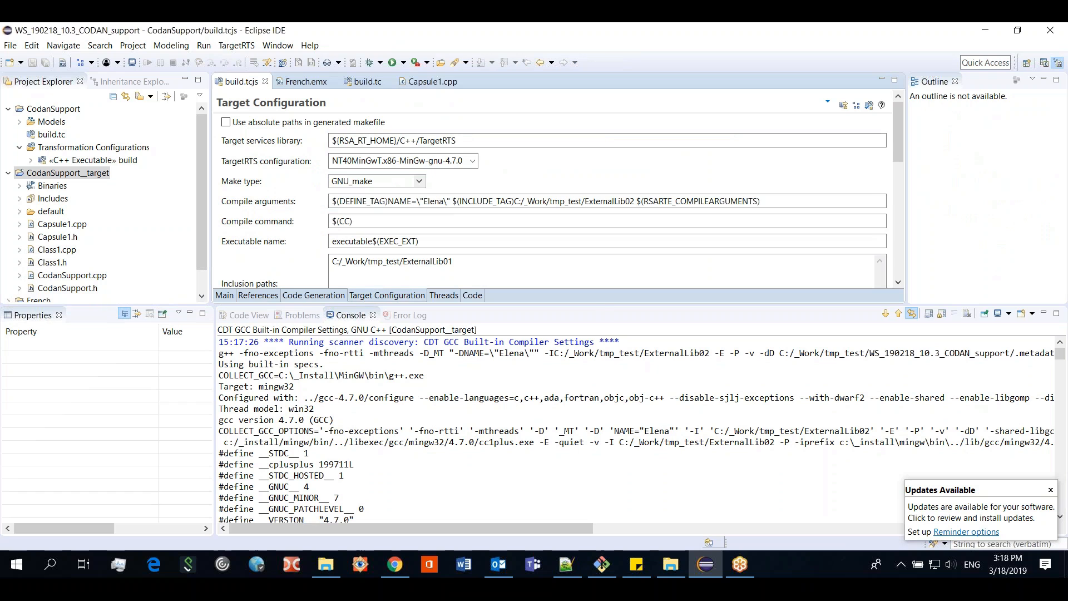
left_click_drag(604, 306, 610, 355)
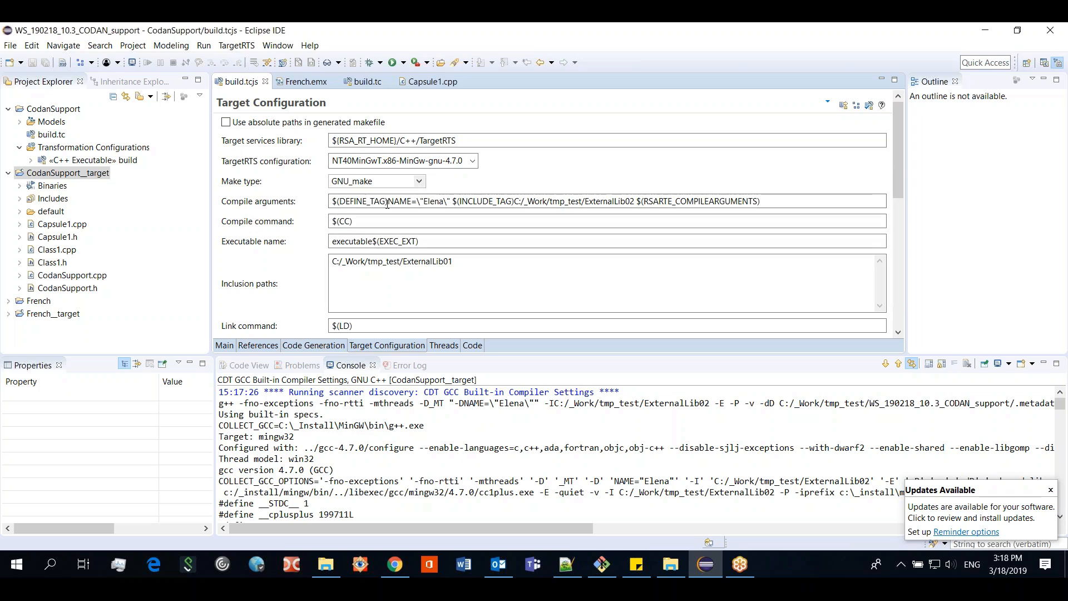
left_click_drag(387, 202, 450, 205)
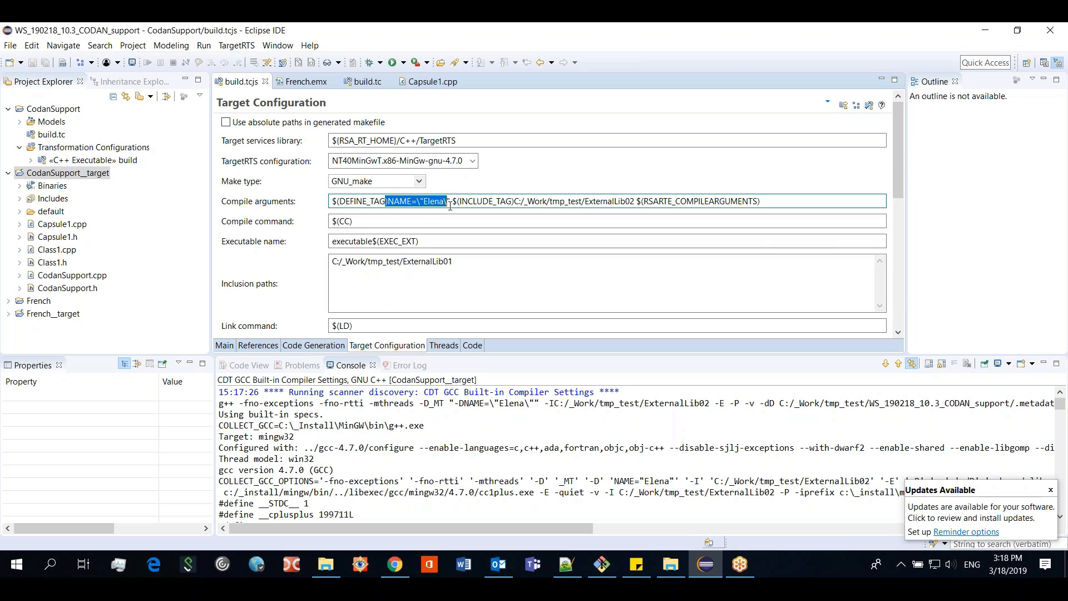
left_click(542, 296)
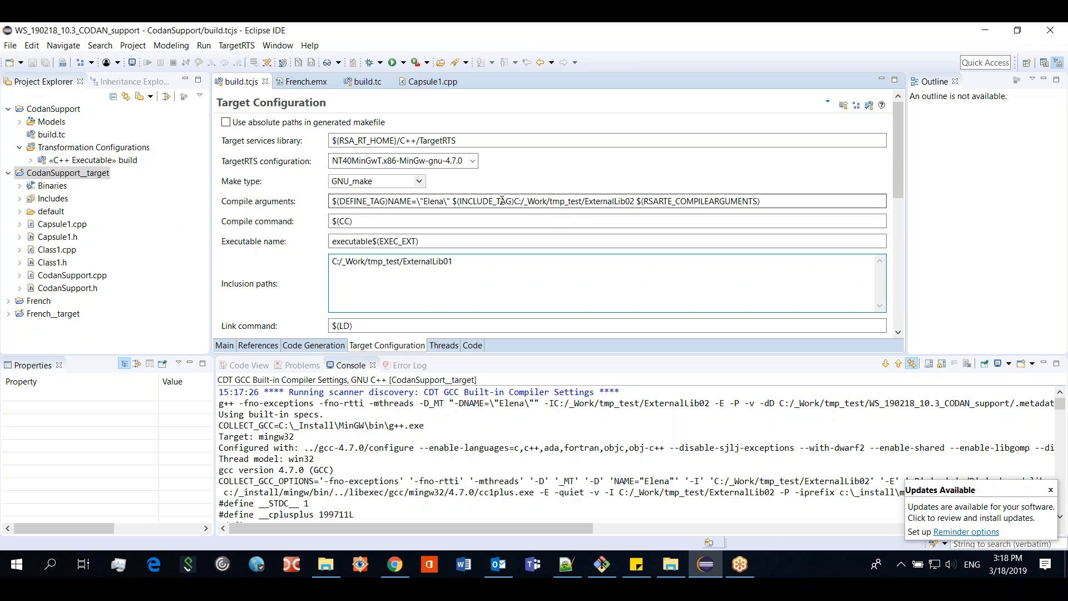
left_click_drag(452, 201, 638, 202)
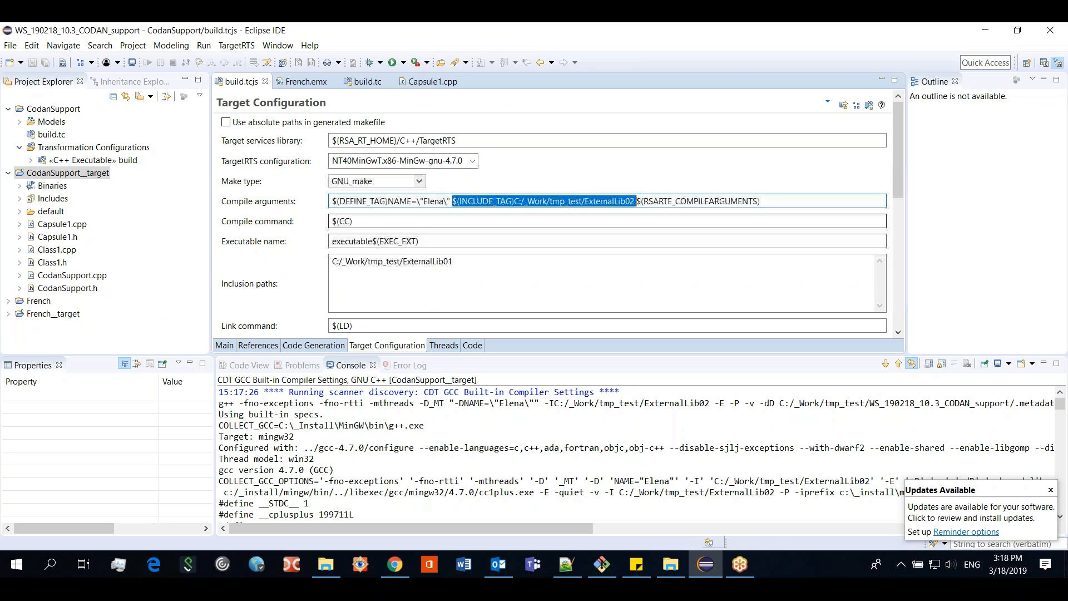
Step: Examine the ExternalLib01 entry in the target configuration's inclusion paths
left_click(635, 266)
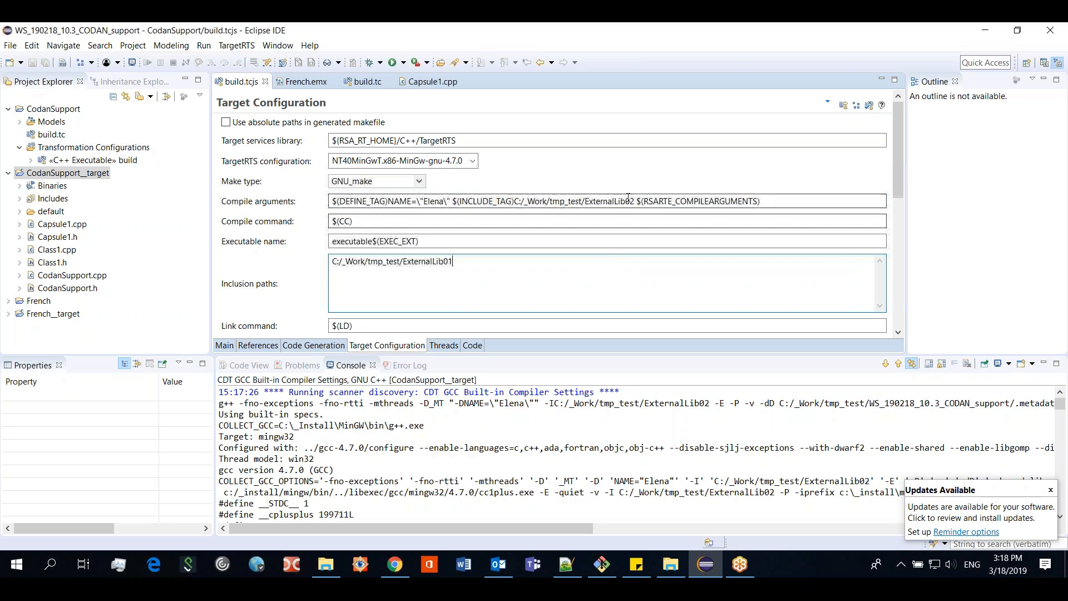
left_click_drag(333, 262, 457, 262)
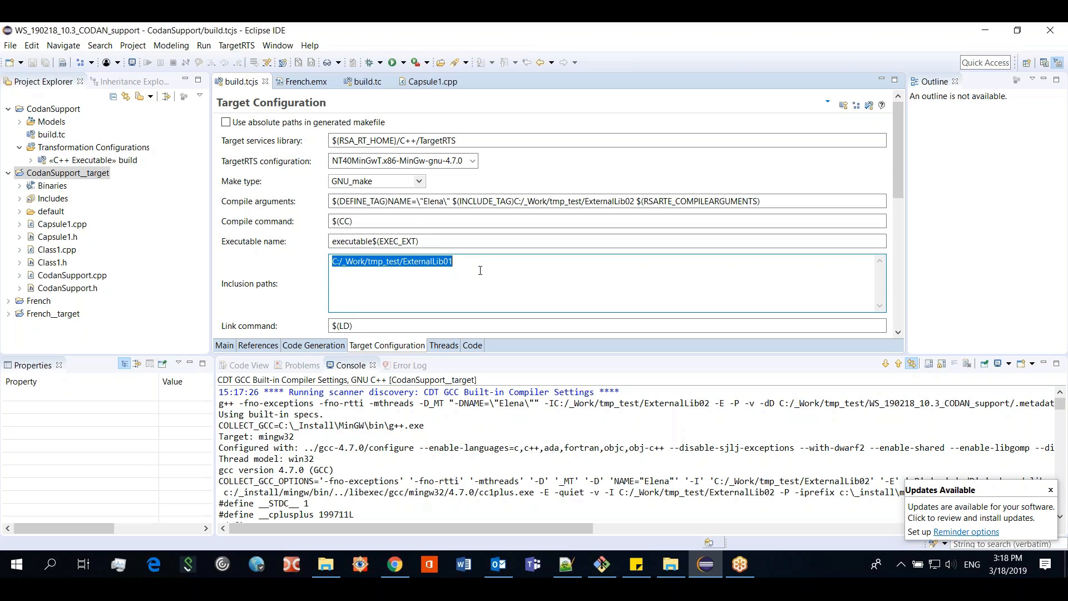
left_click(480, 271)
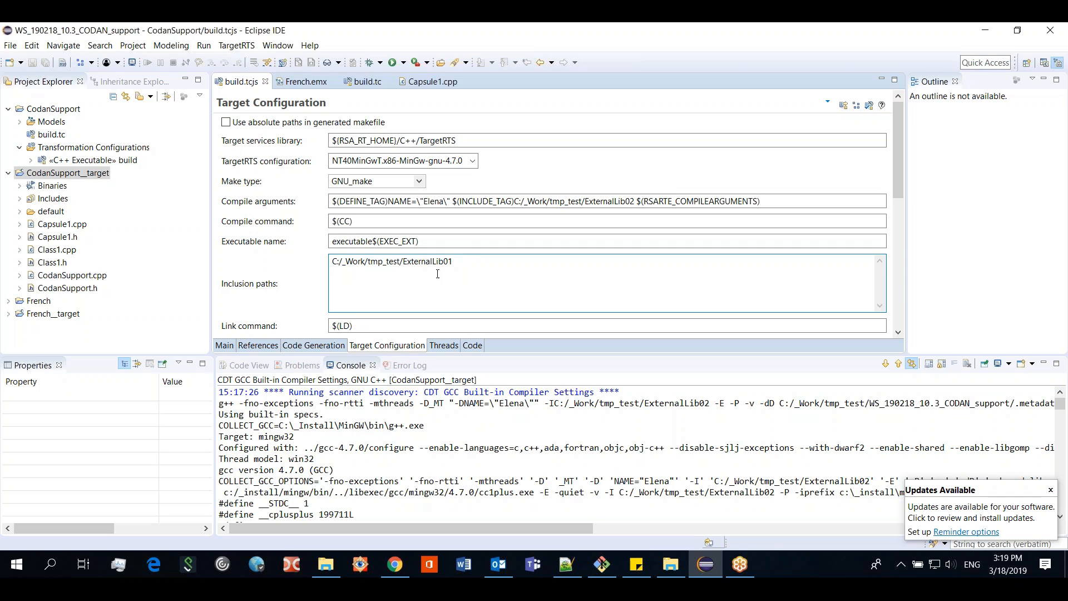
Step: Enlarge the console view in height and examine the g++ command up to its ExternalLib02 include option
left_click_drag(565, 355, 567, 293)
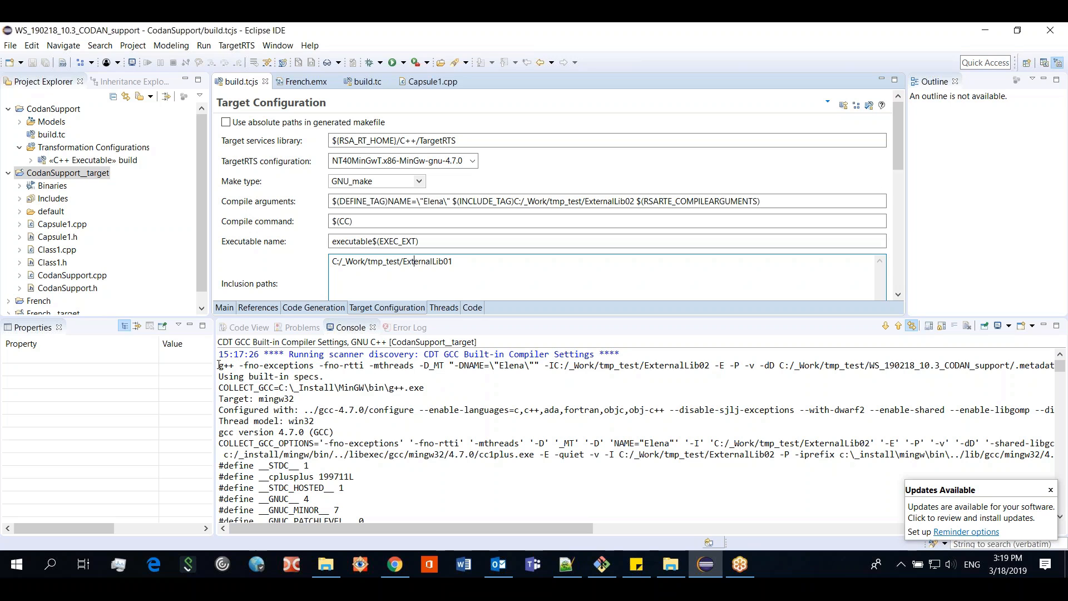
left_click_drag(219, 365, 714, 366)
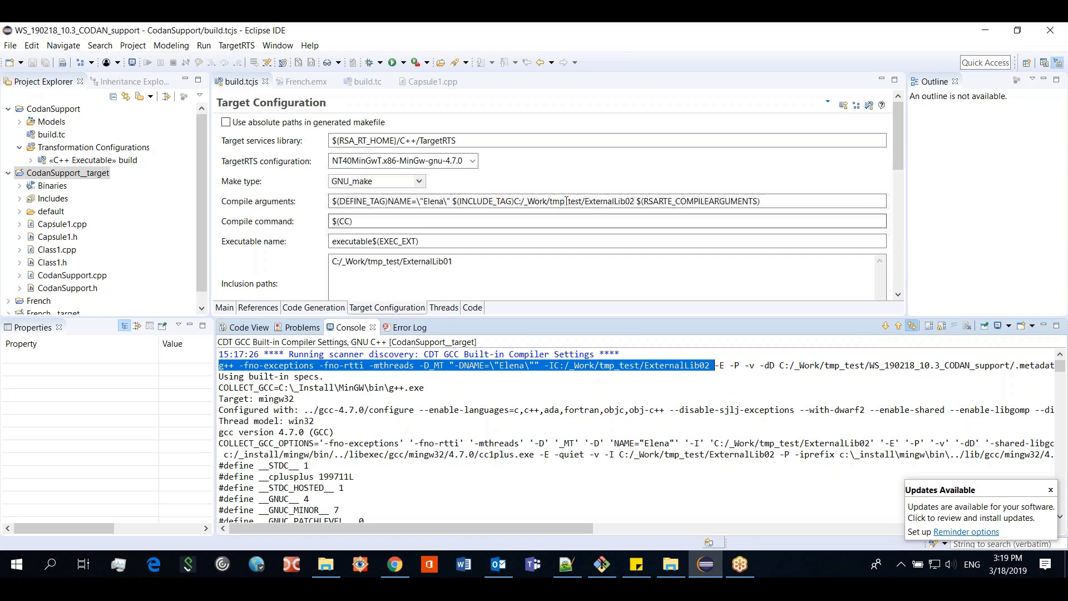
left_click(333, 199)
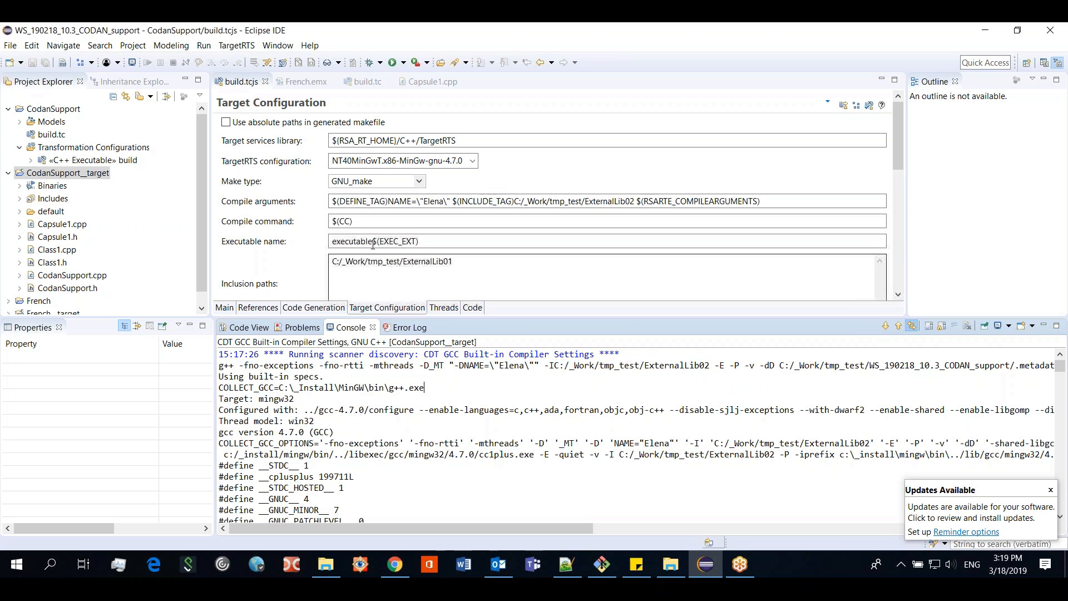
Step: Compare the DEFINE_TAG and INCLUDE_TAG variables in the compile arguments with the NAME define option in the console's g++ command
left_click_drag(341, 201, 386, 201)
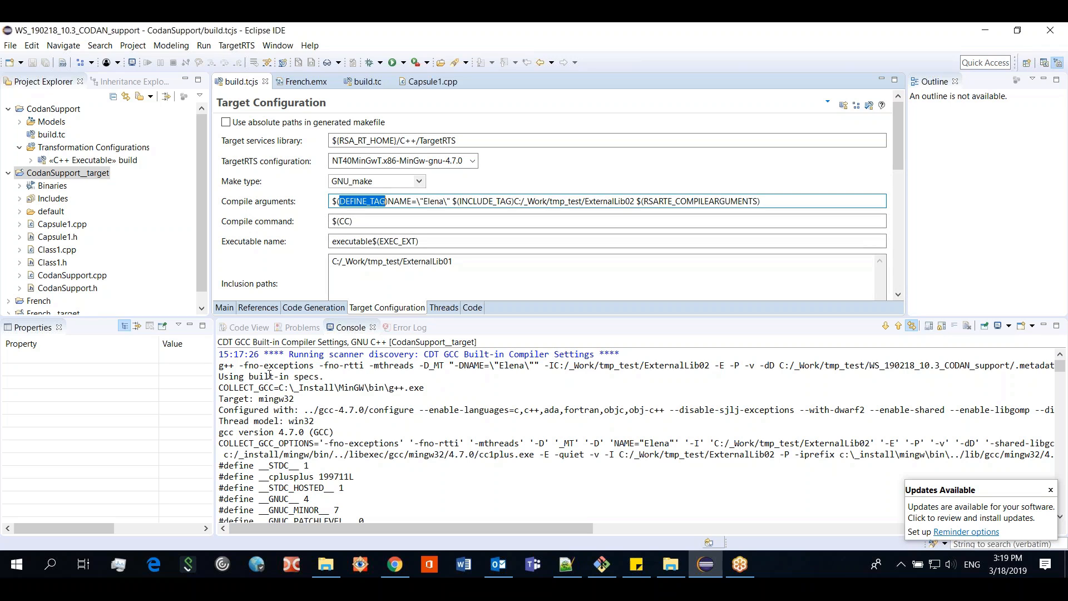
left_click(371, 202)
left_click_drag(339, 201, 386, 202)
left_click_drag(457, 201, 513, 201)
left_click(434, 364)
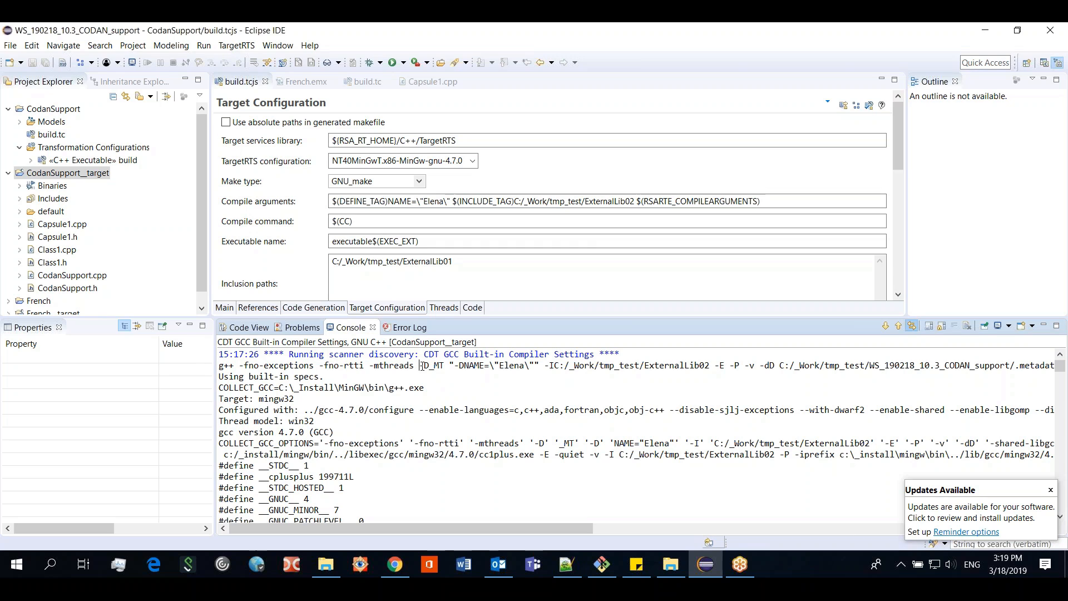
left_click_drag(454, 366, 542, 367)
left_click(586, 396)
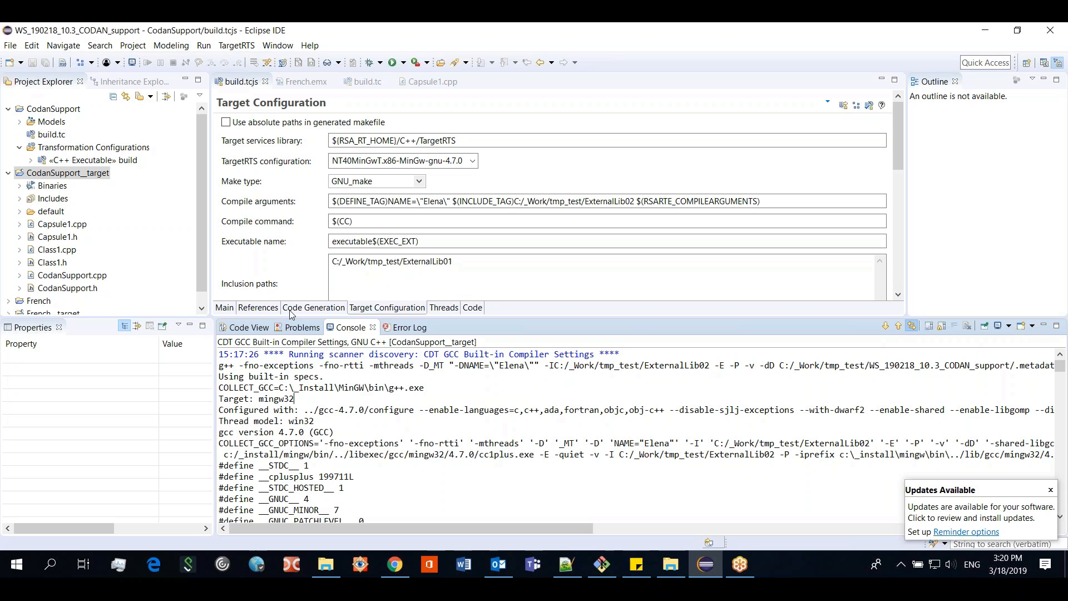
Step: Select Class1.cpp in CodanSupport__target and choose GNU_make as the make type in the target configuration
left_click(66, 252)
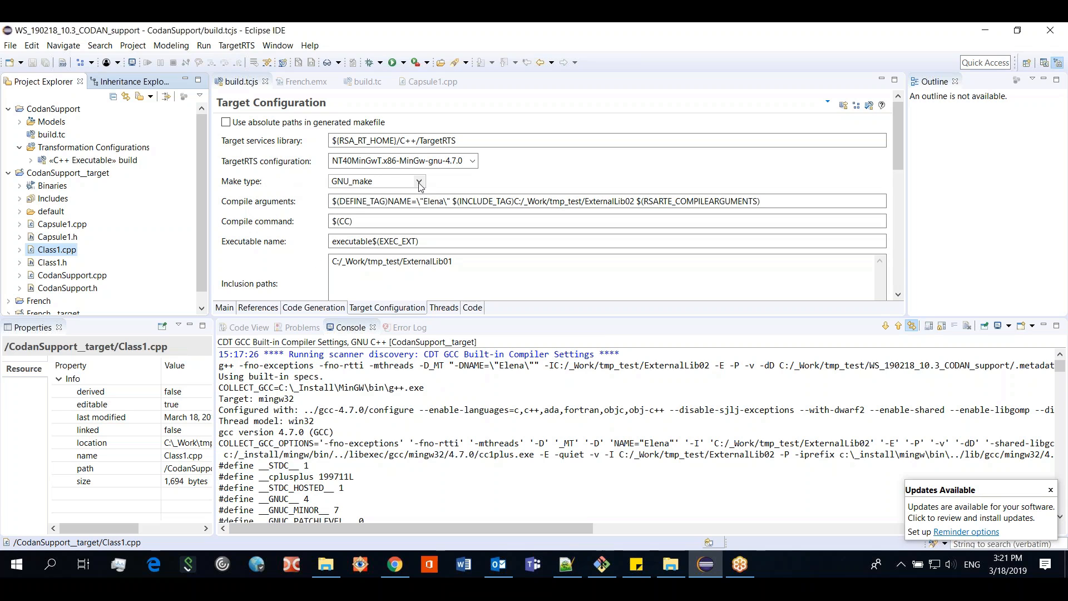
left_click(377, 178)
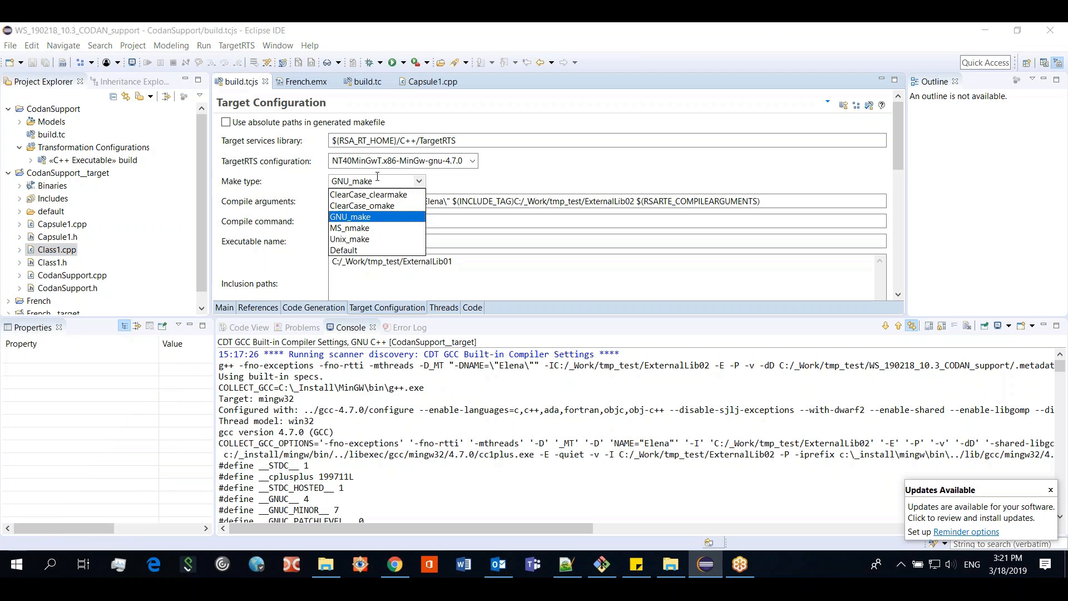
left_click(354, 217)
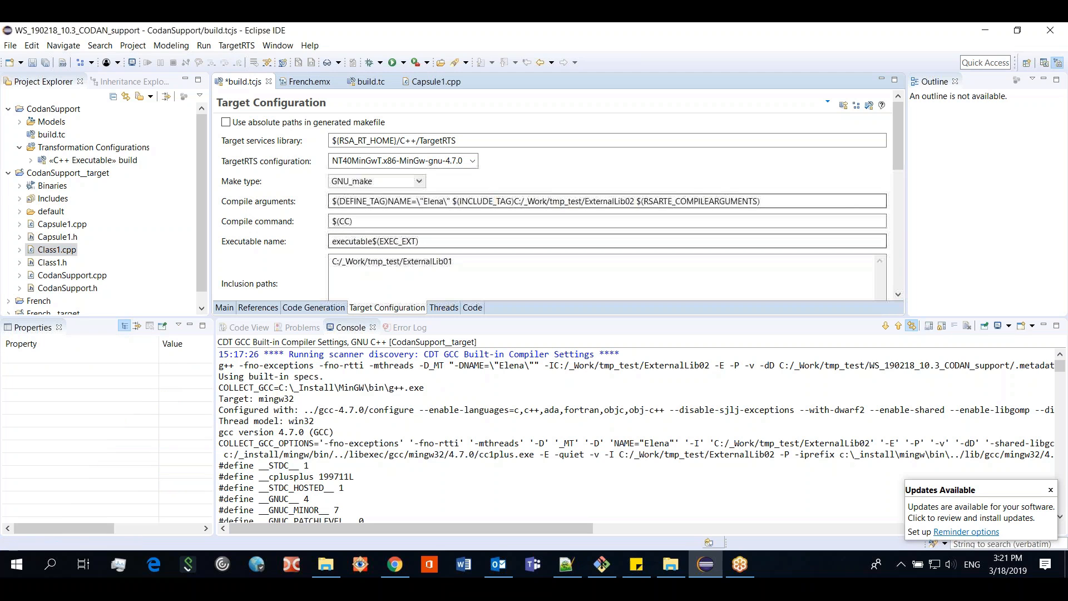
left_click(587, 367)
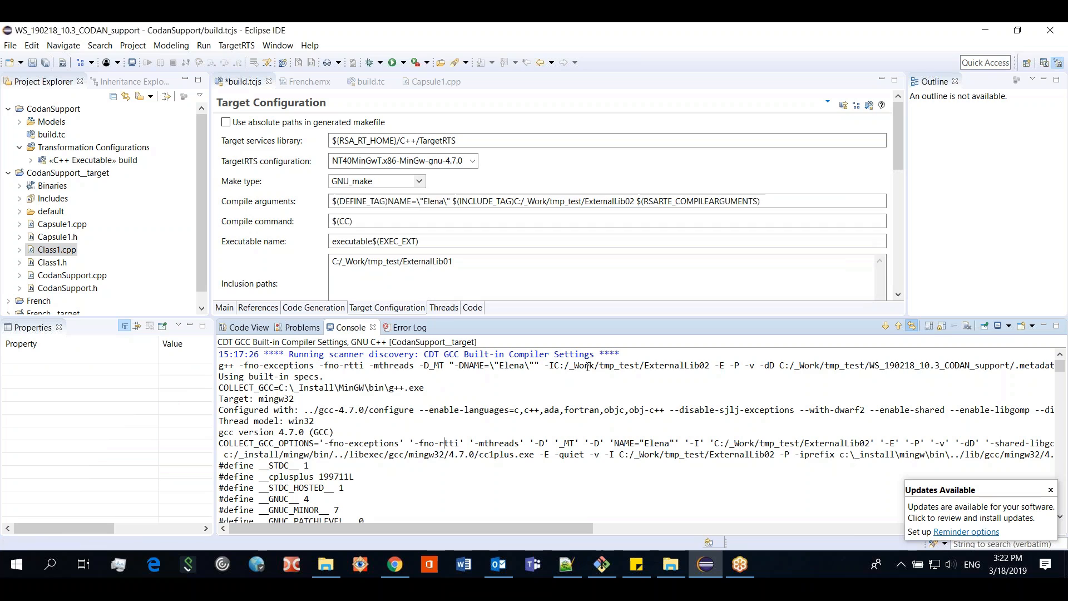